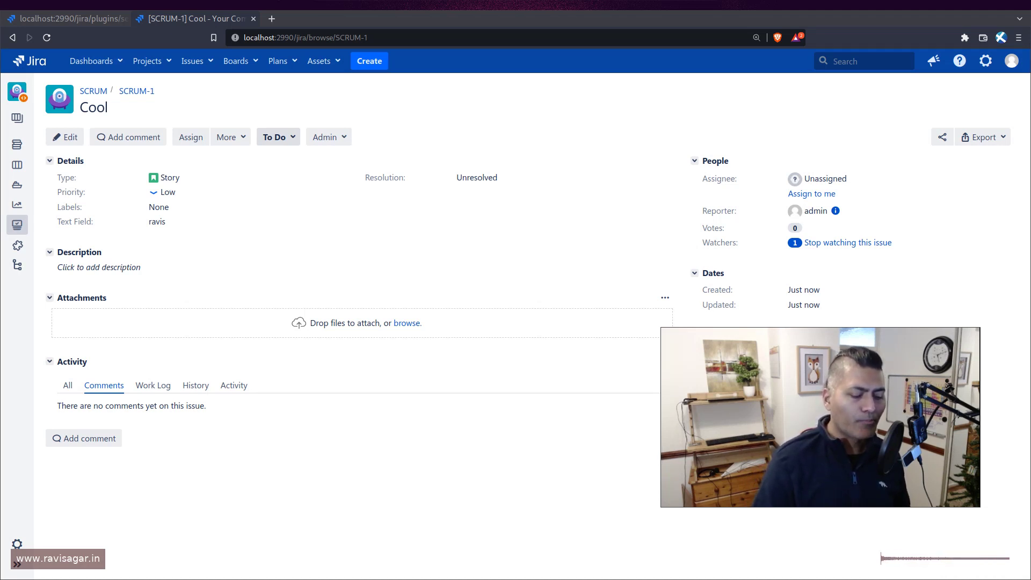
Start a new issue and enter 'You can type whatever you want' in Text Field
click(381, 64)
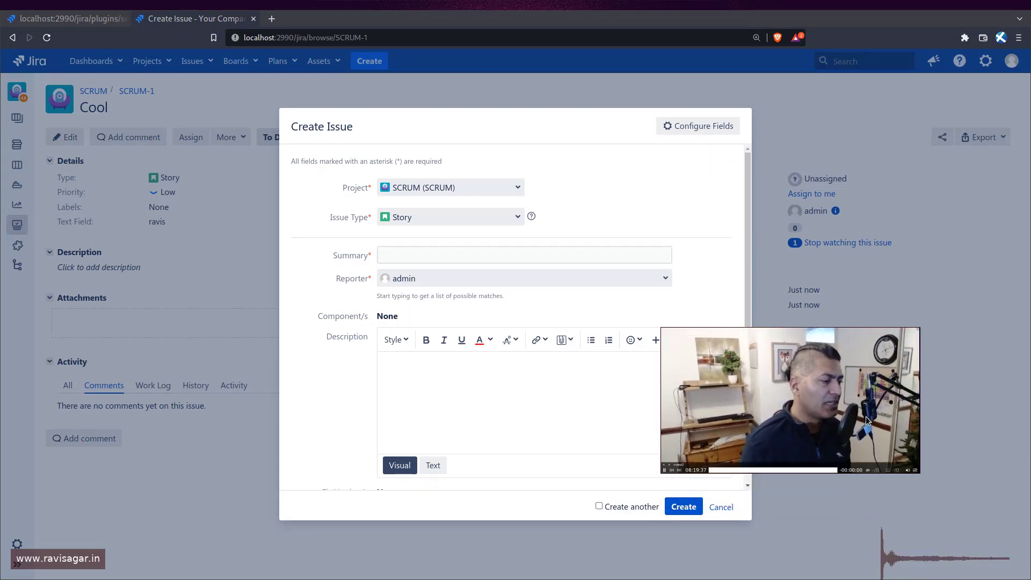
drag(864, 418, 964, 448)
click(435, 358)
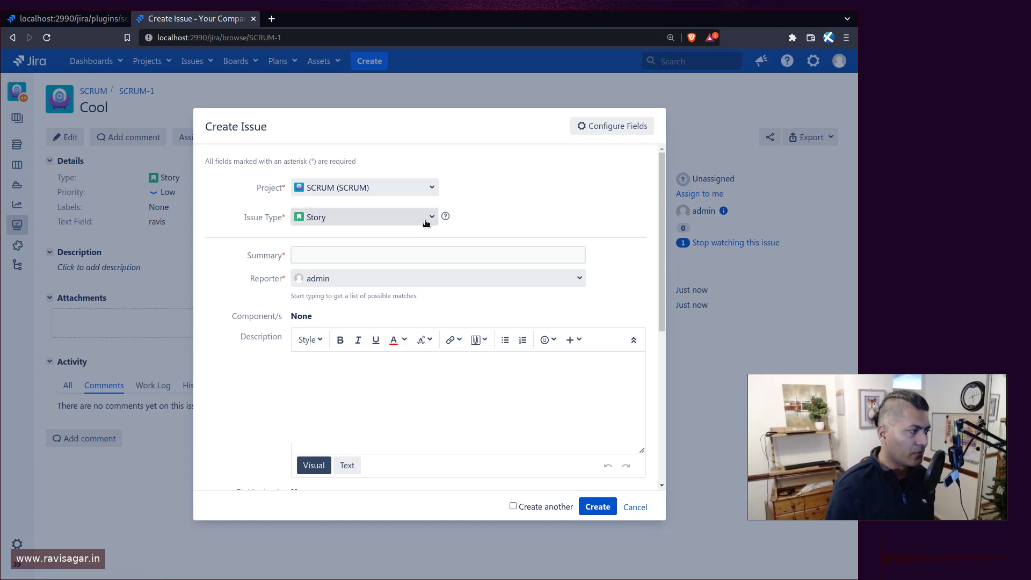
scroll(403, 249, down, 5)
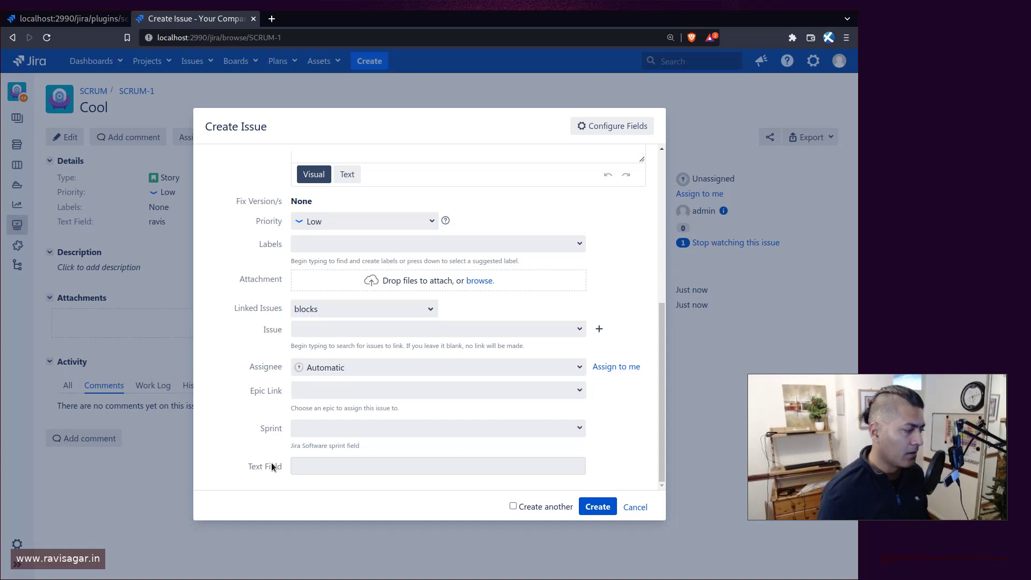
click(306, 465)
text(You can )
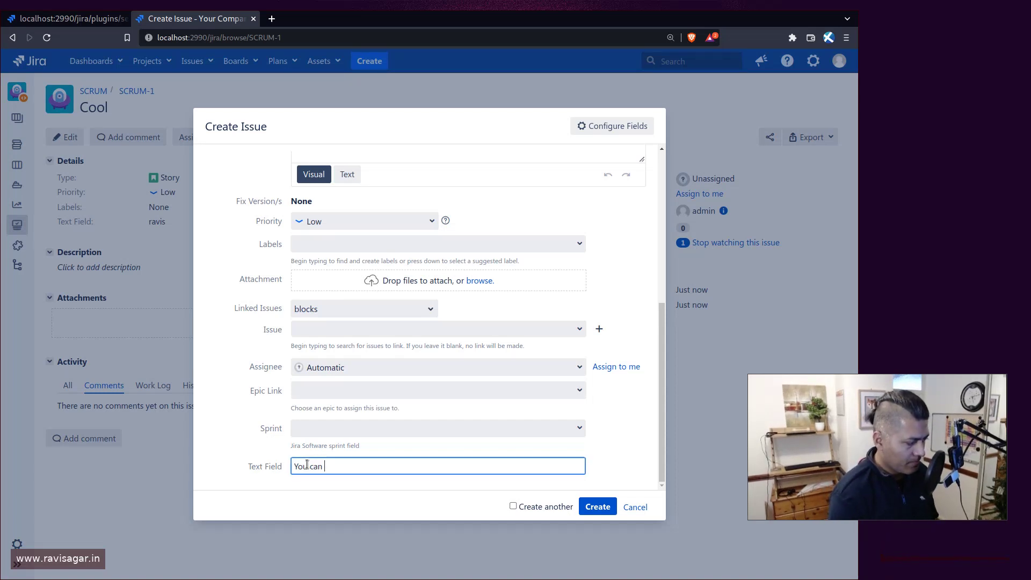
text(type whate)
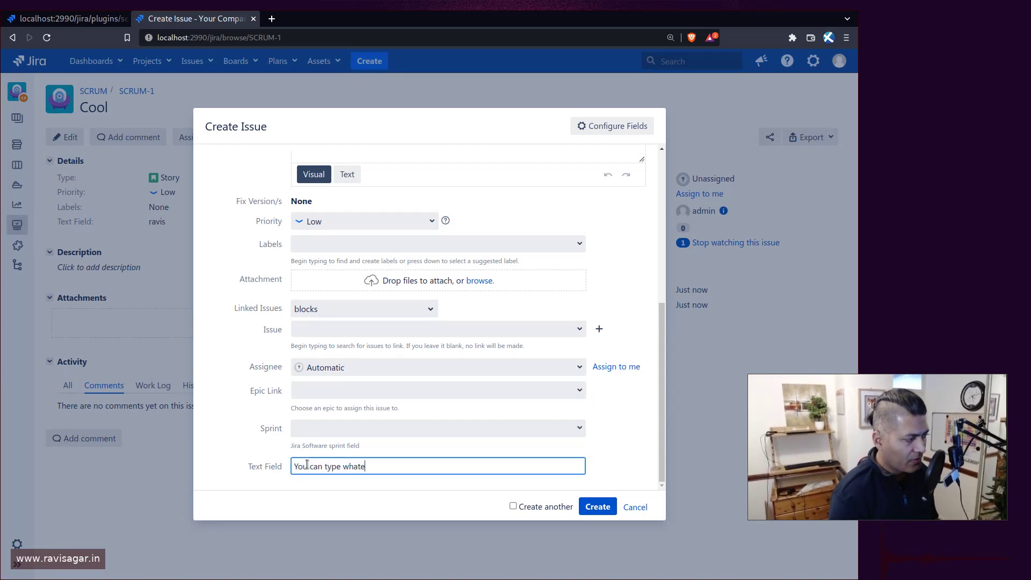
text(ver you want)
key(BackSpace)
key(BackSpace)
key(BackSpace)
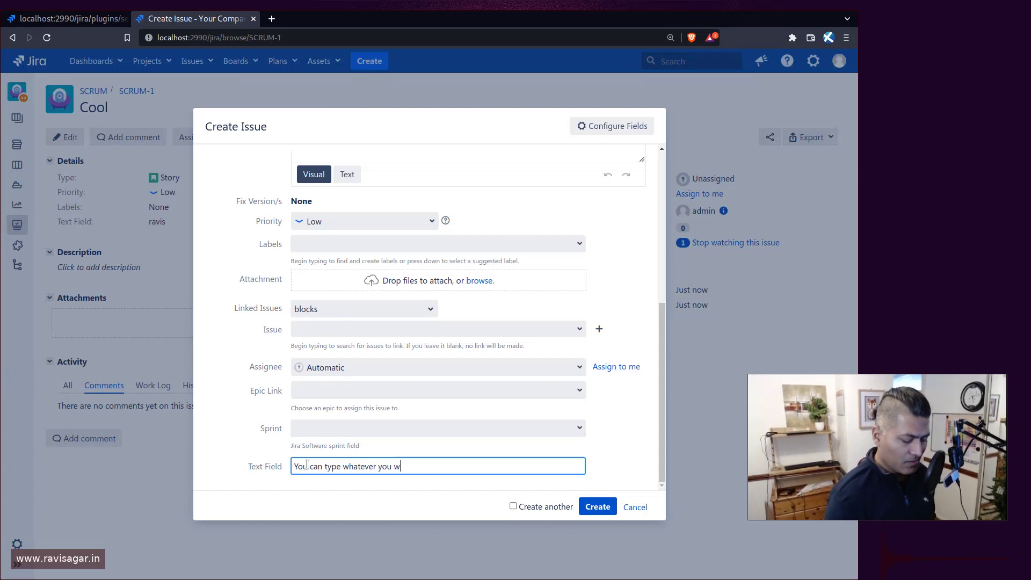
text(ant)
Set the summary to 'This is a story' and create the story
scroll(307, 465, up, 10)
click(424, 260)
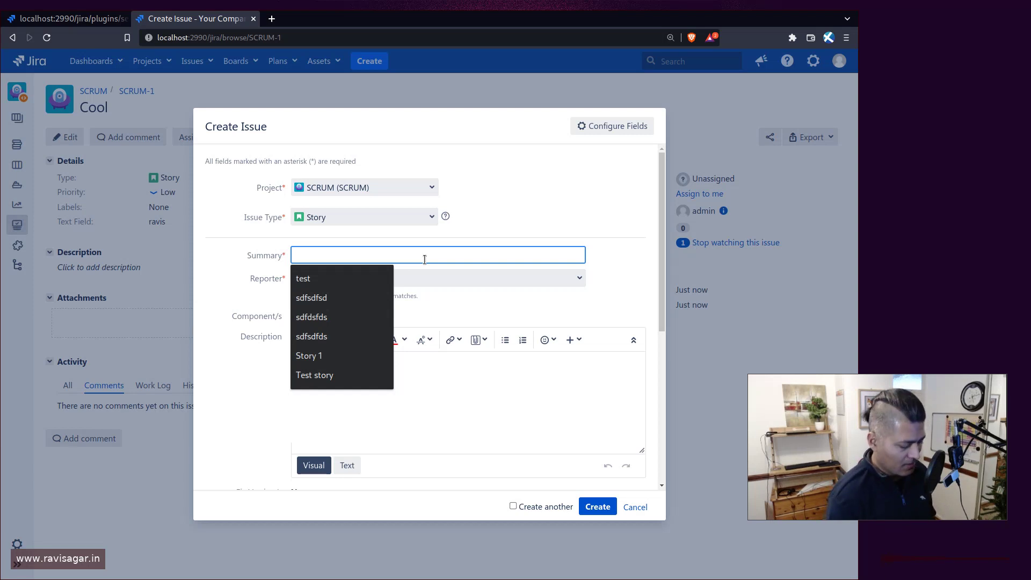
text(This is a s)
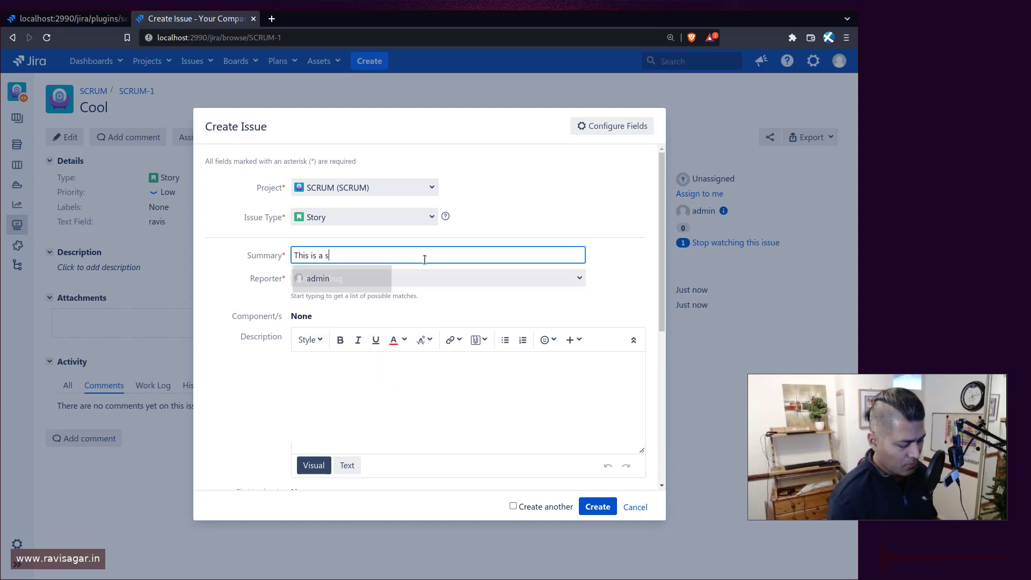
text(tory)
click(587, 508)
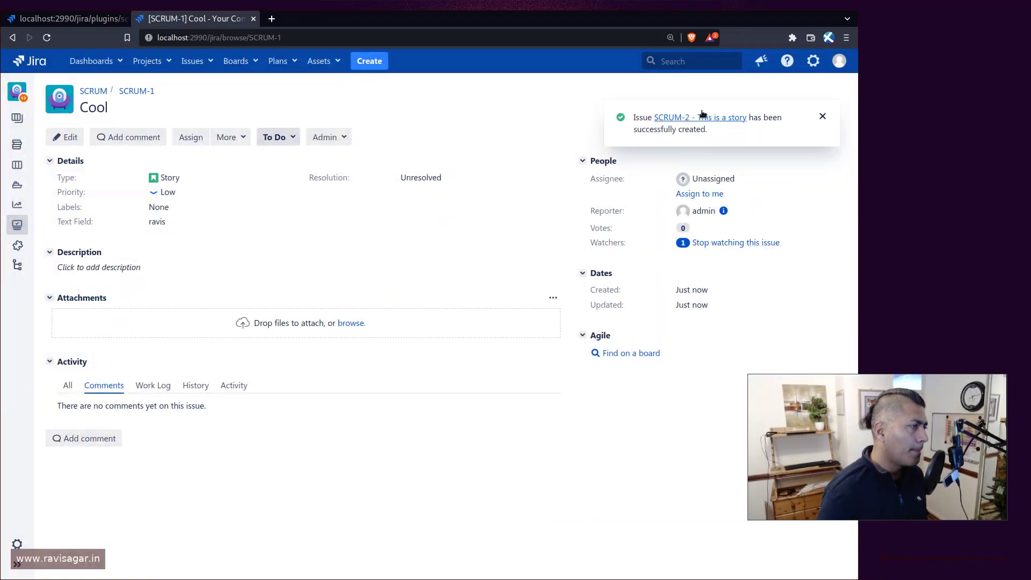
Open SCRUM-2, inspect its free-text Text Field inline, and cancel without changes
click(702, 114)
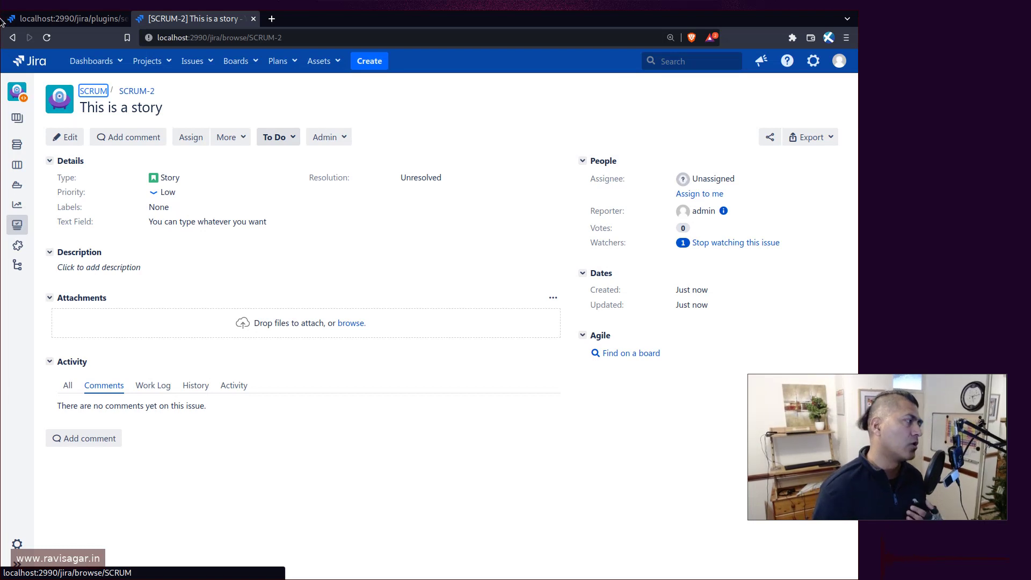
click(192, 222)
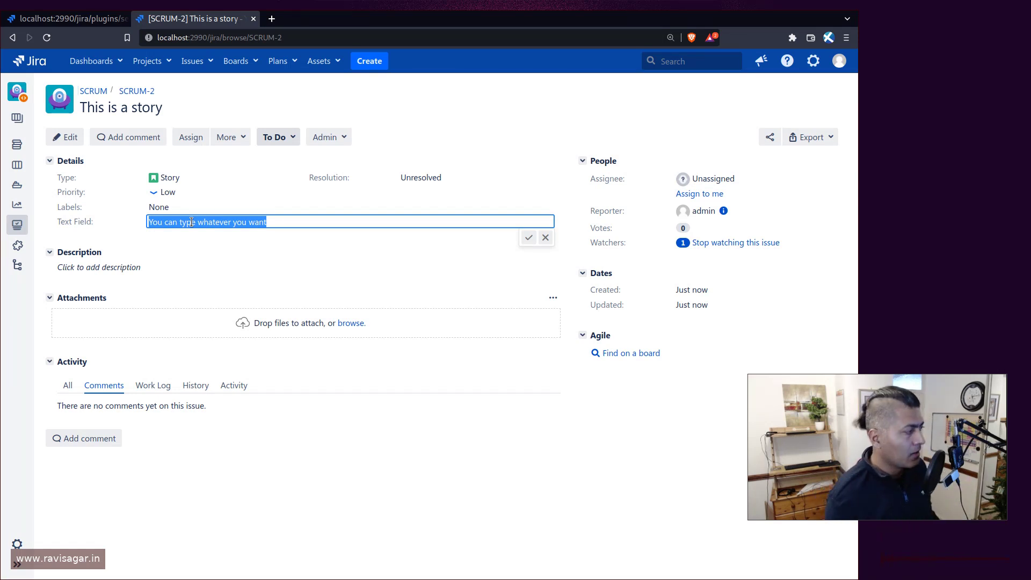
click(541, 240)
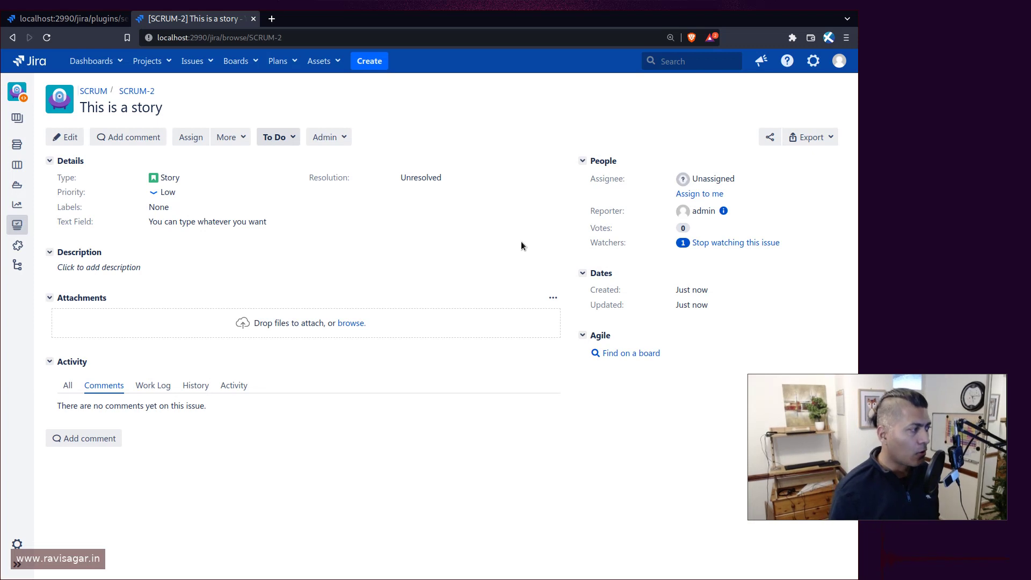
On the Behaviours page, start a new behaviour named 'Create Story Form'
key(ctrl+shift+Tab)
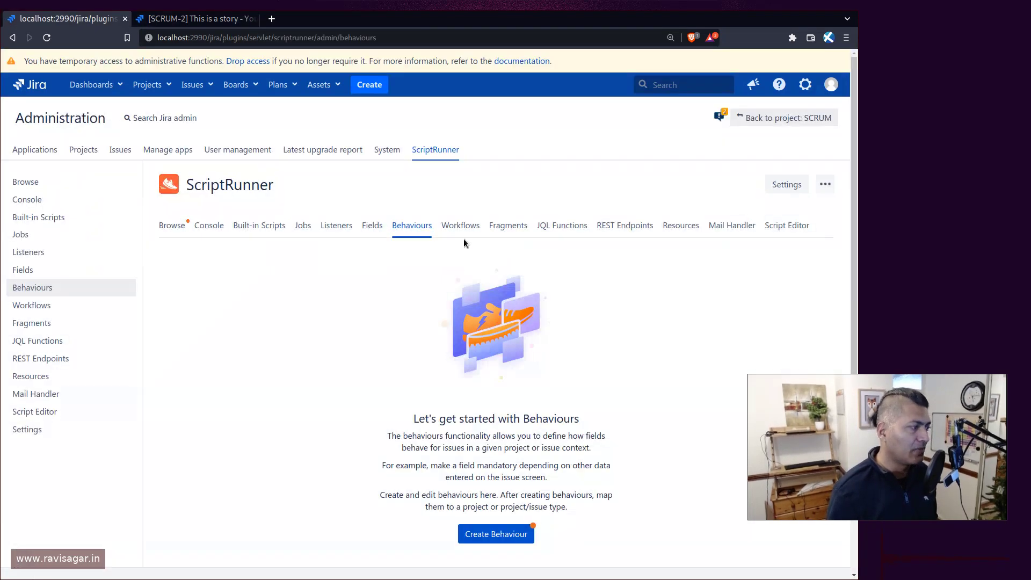
scroll(483, 333, down, 2)
click(508, 463)
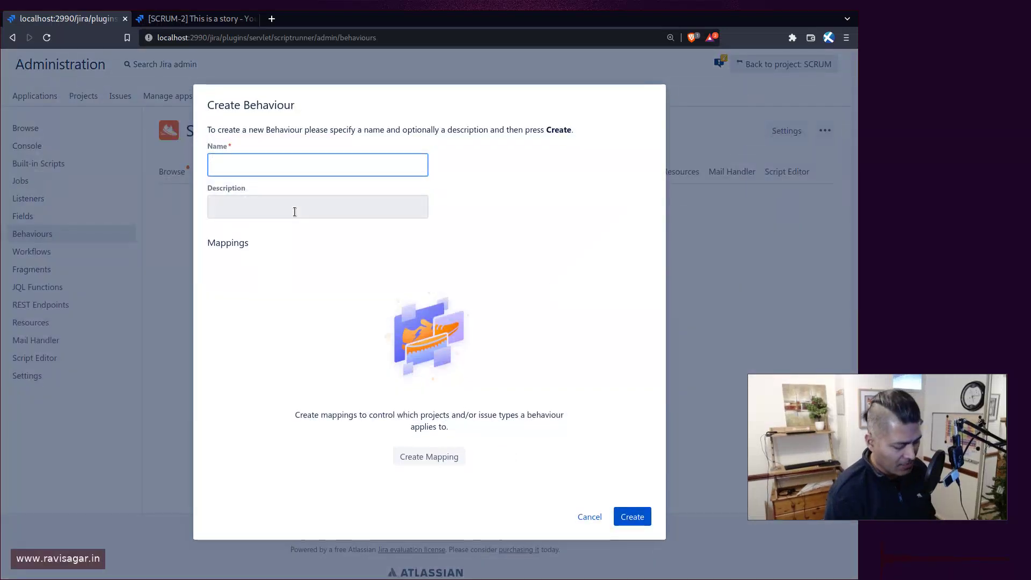
text(Create)
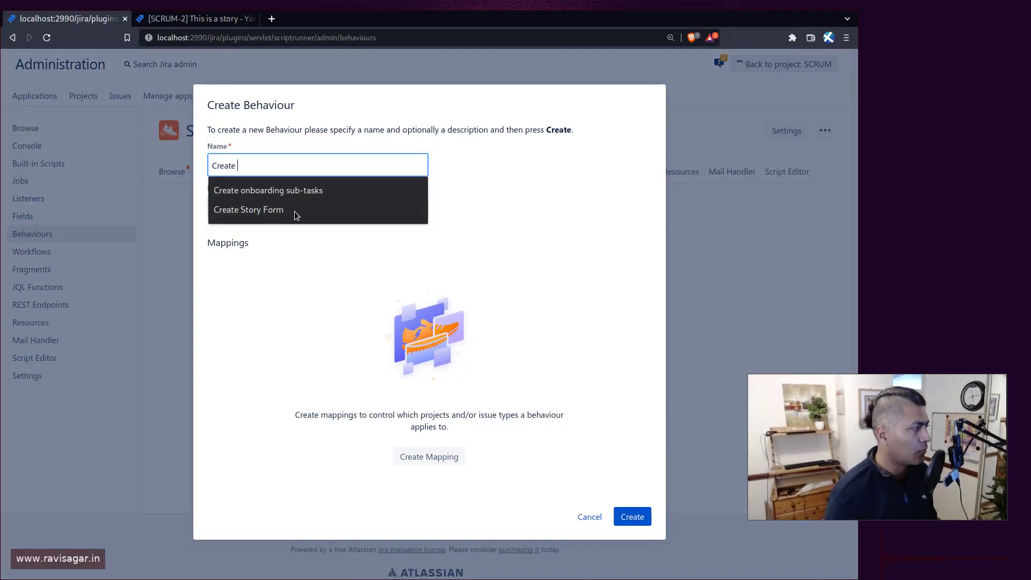
click(294, 211)
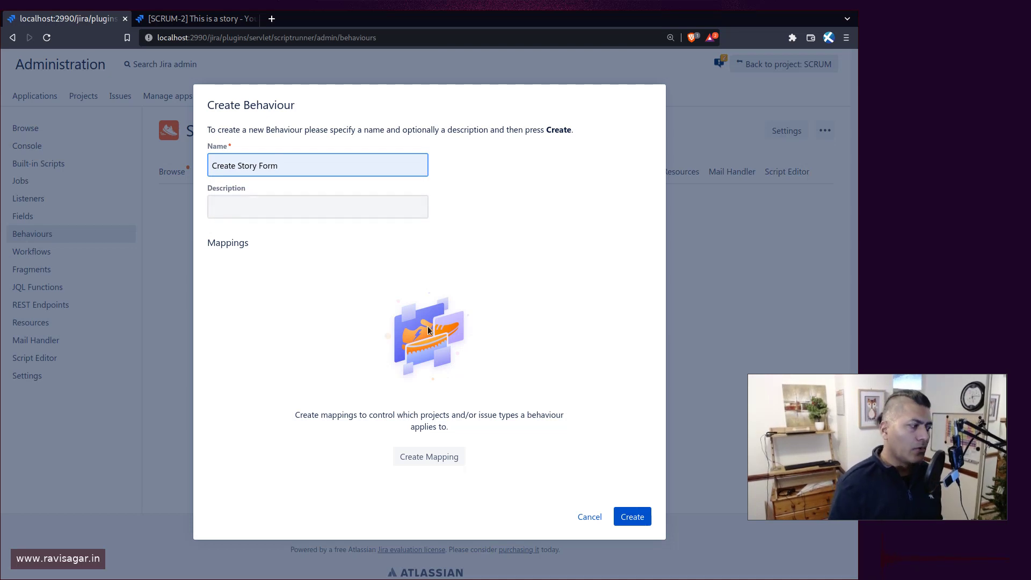
Add a mapping limited to the SCRUM project and the Story issue type
click(415, 457)
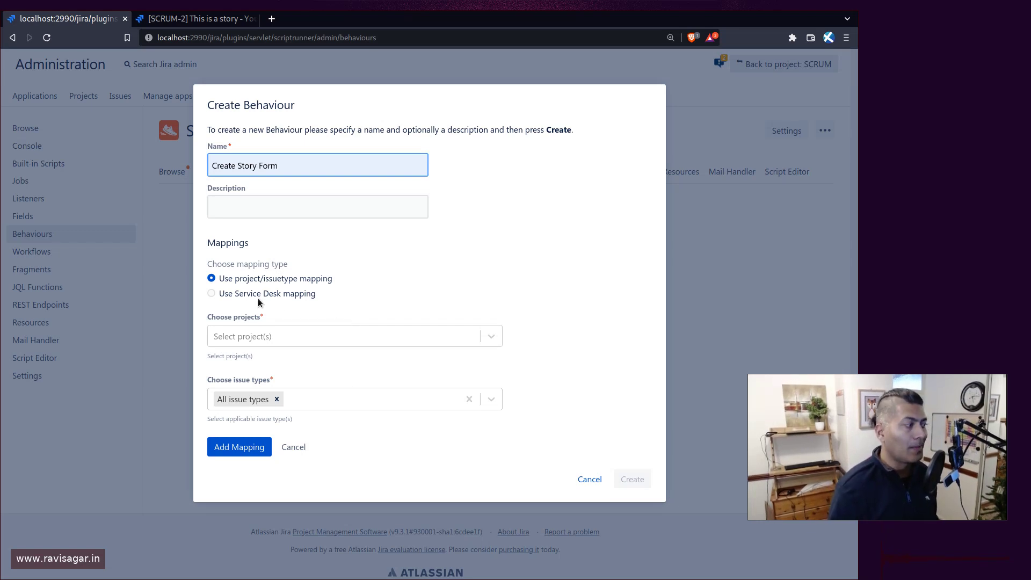
click(345, 336)
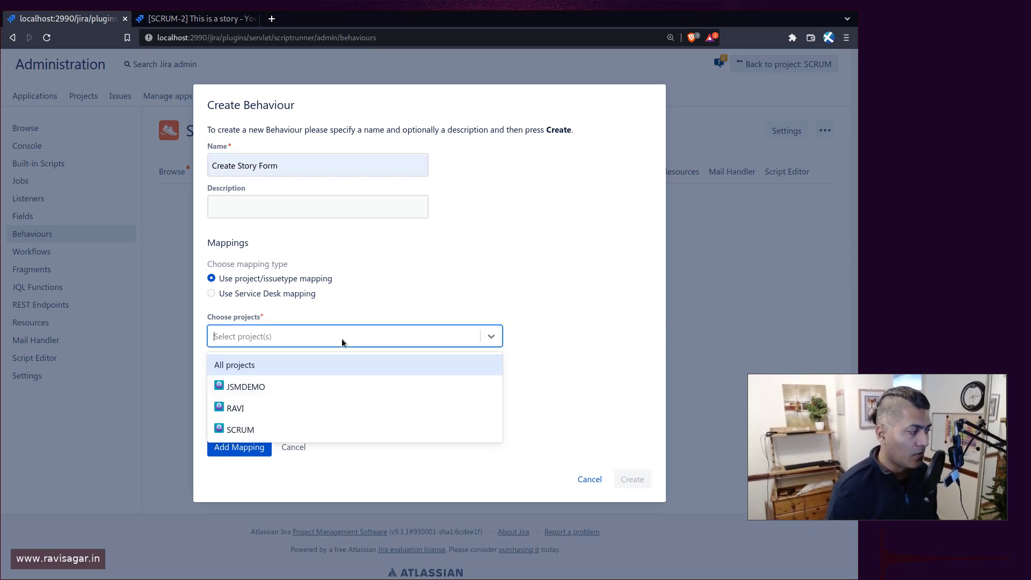
click(268, 430)
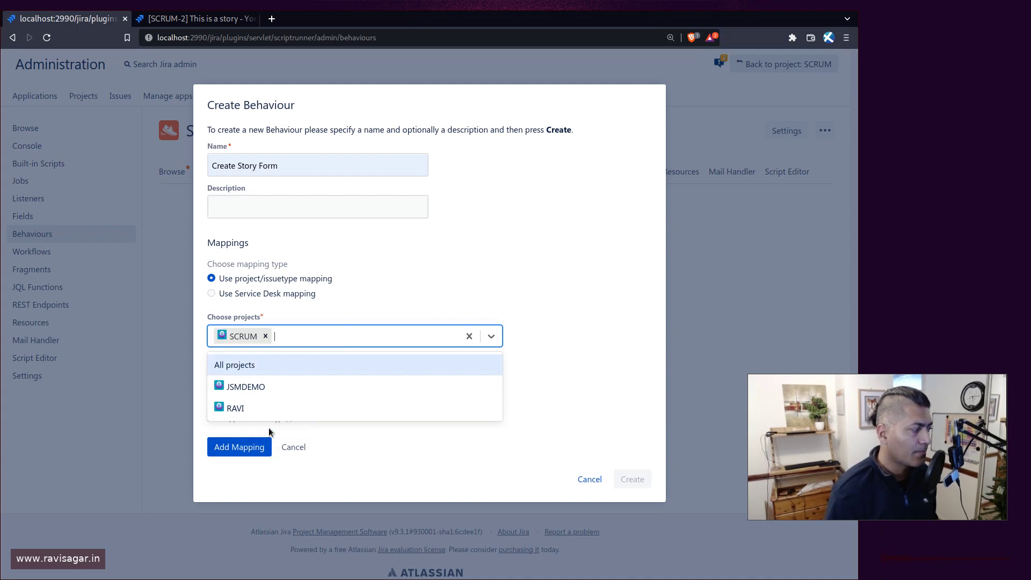
click(576, 338)
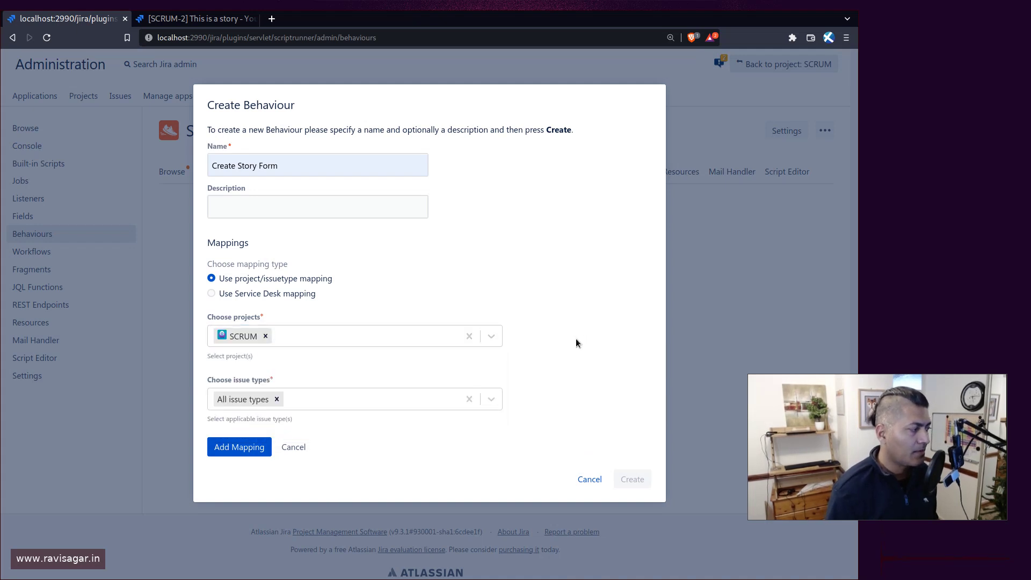
click(276, 399)
click(490, 399)
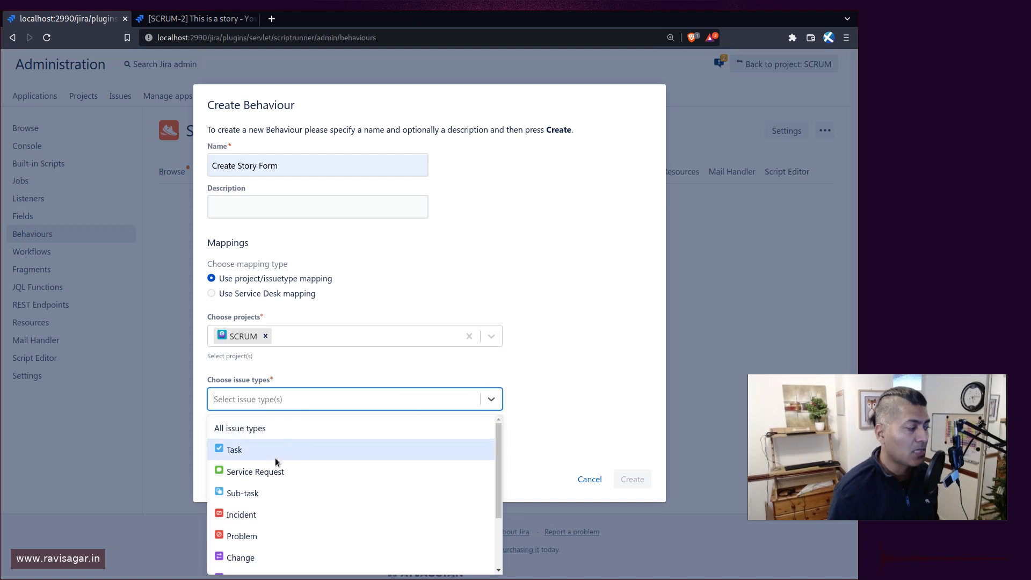
scroll(264, 513, down, 2)
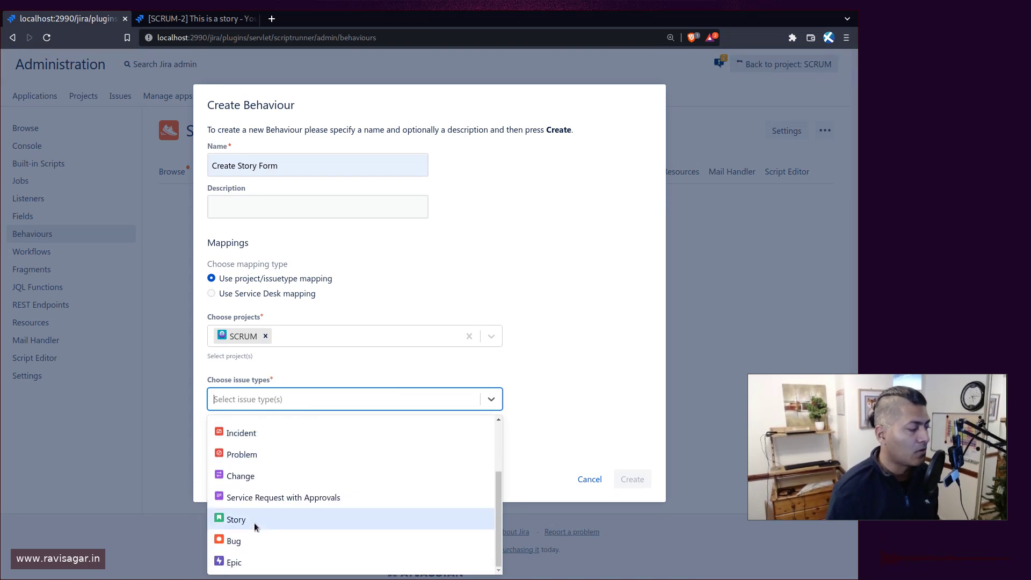
click(254, 523)
click(550, 407)
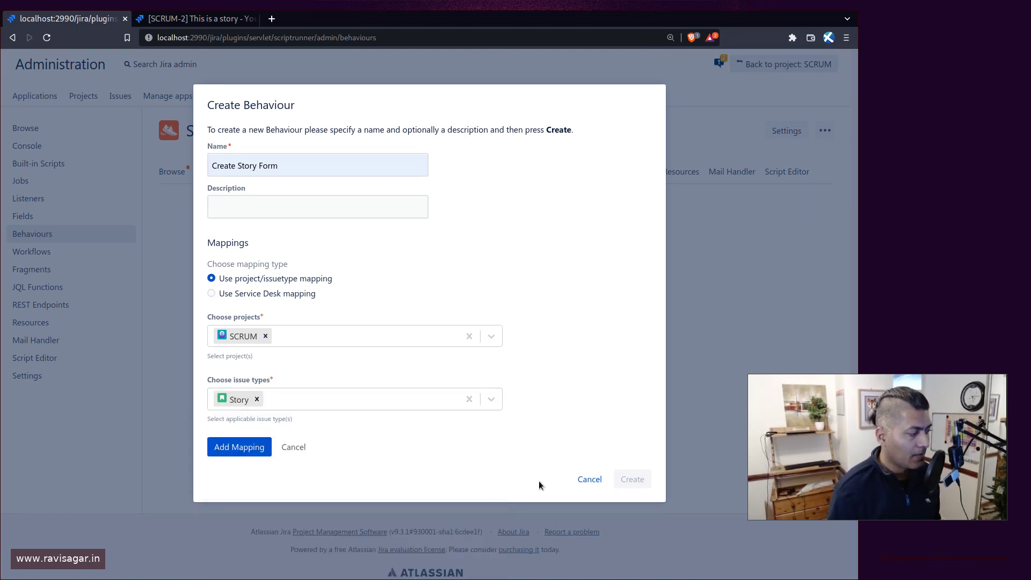
click(260, 454)
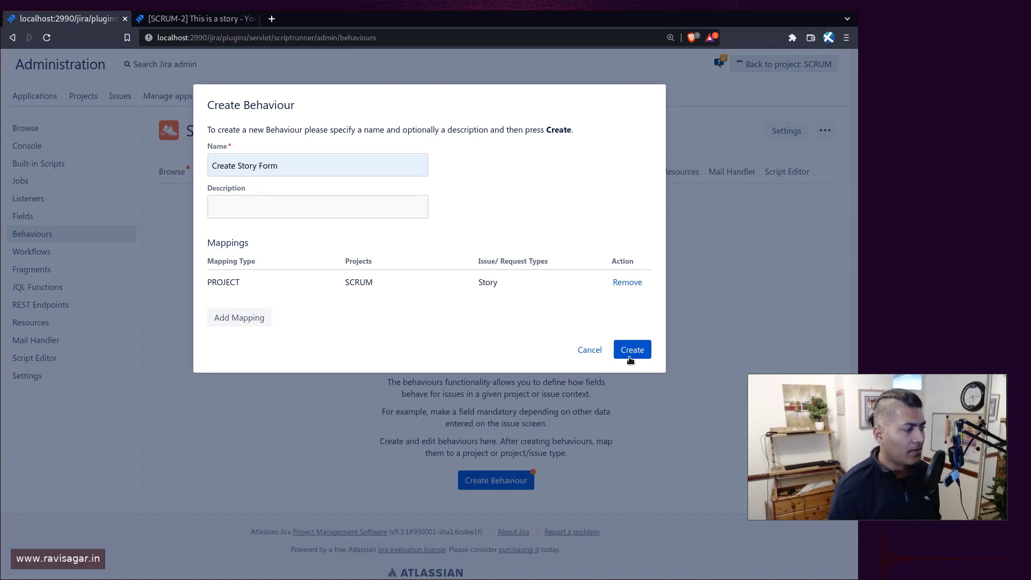
Create the behaviour and add an initialiser script to it
click(632, 350)
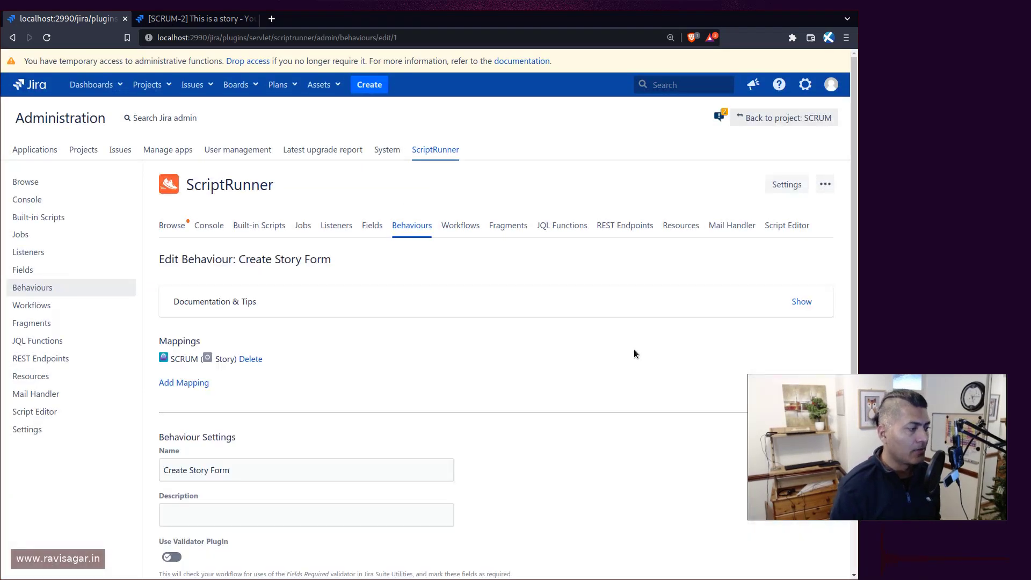
scroll(633, 353, down, 5)
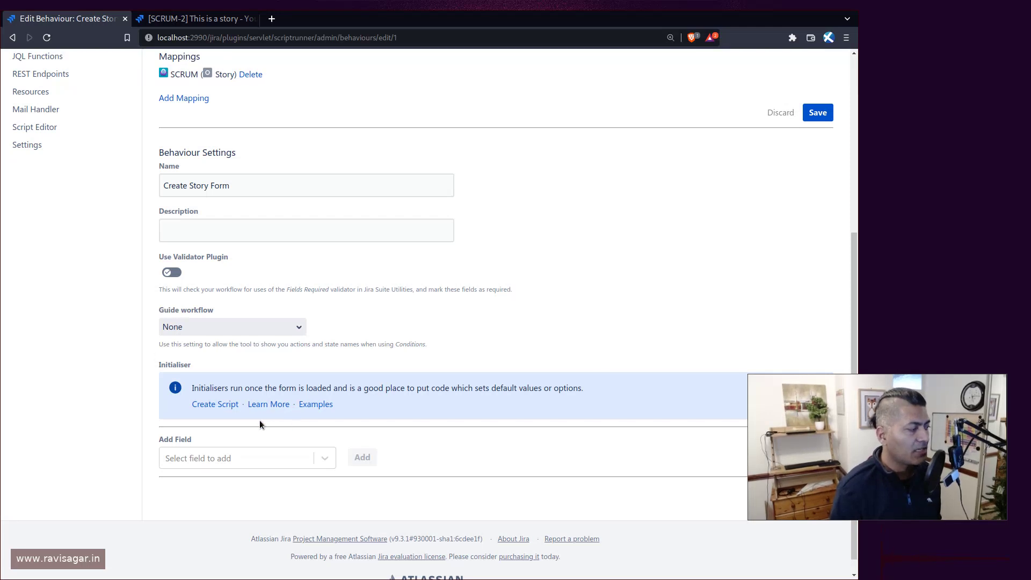
click(229, 405)
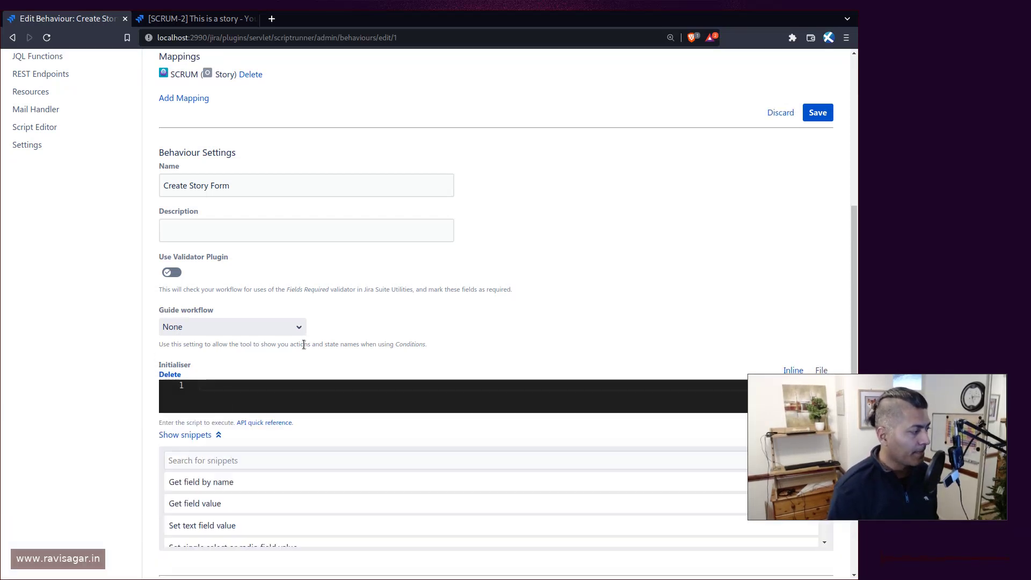
scroll(332, 300, down, 3)
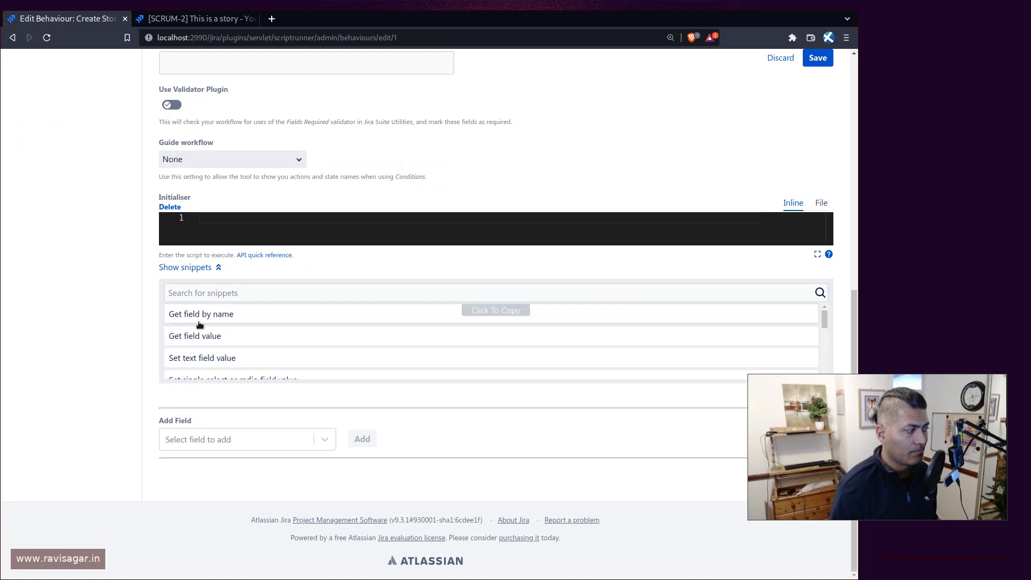
click(305, 241)
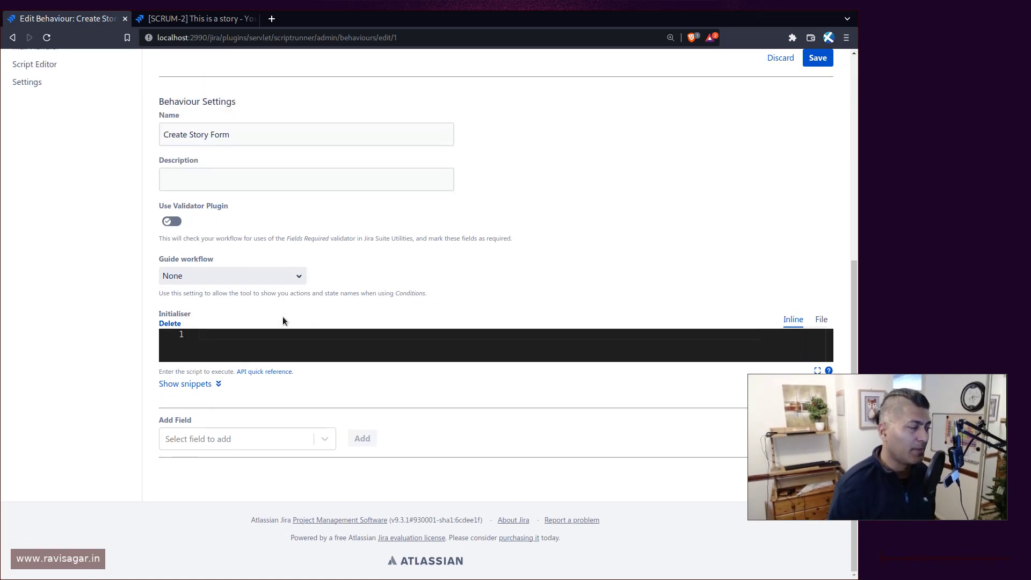
Paste the getFieldByName snippet as 'def textField =' with field name 'Text Field', starting a textField line
text(getFieldByName('Your Field Name'))
text(def )
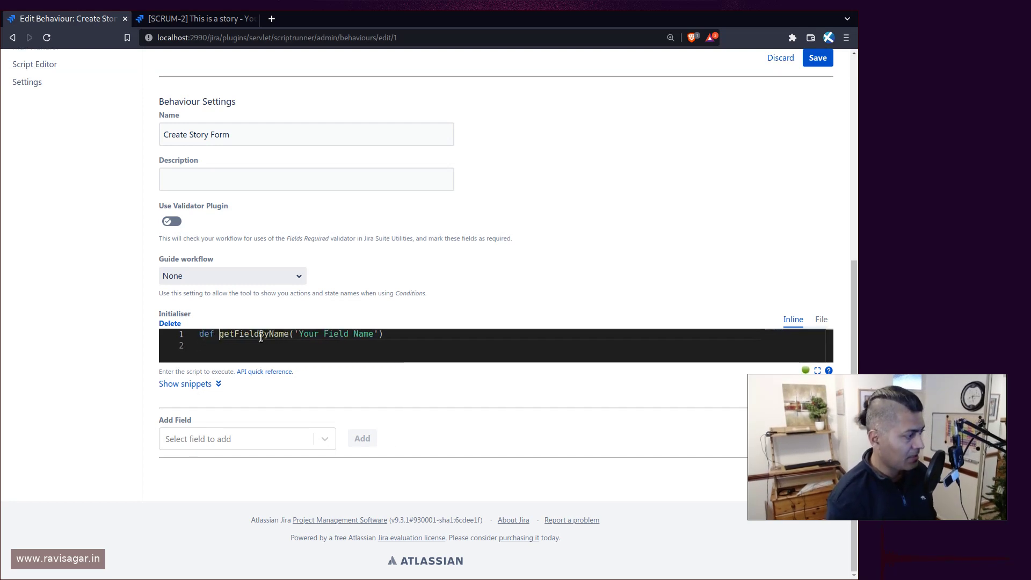
text(text)
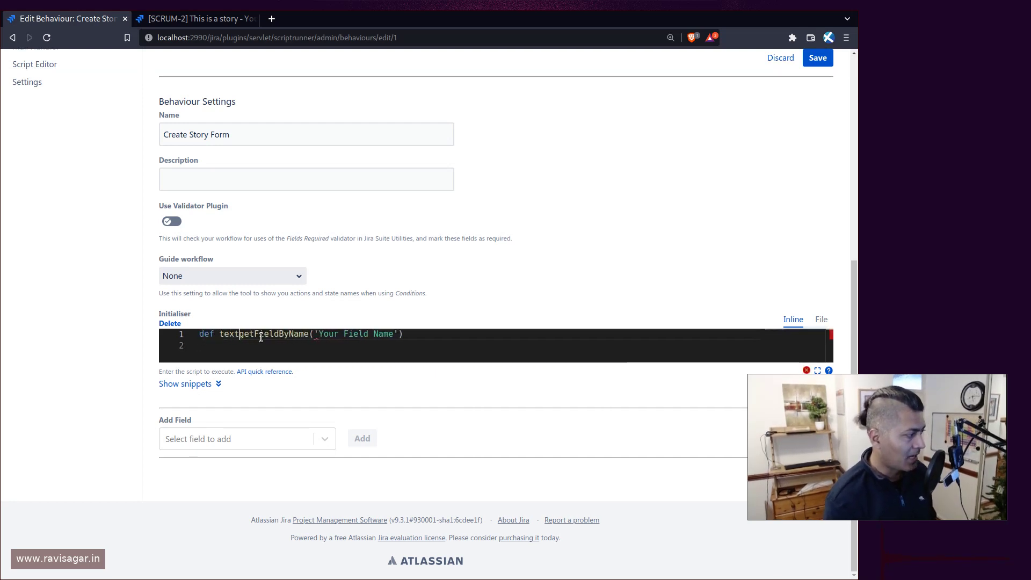
text(Field =)
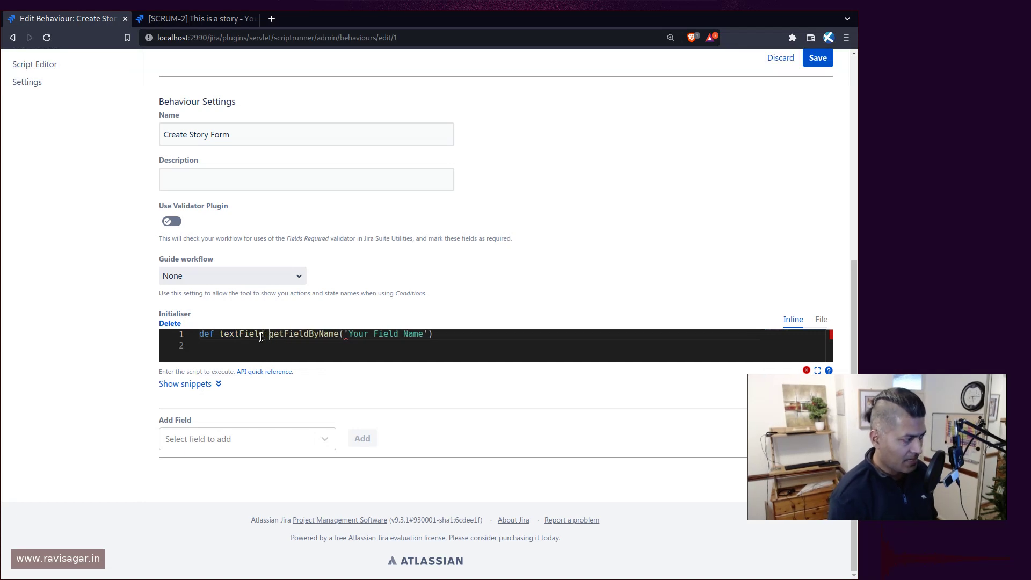
key(End)
key(Left)
key(Left)
key(ctrl+shift+Left)
key(ctrl+shift+Left)
key(ctrl+shift+Left)
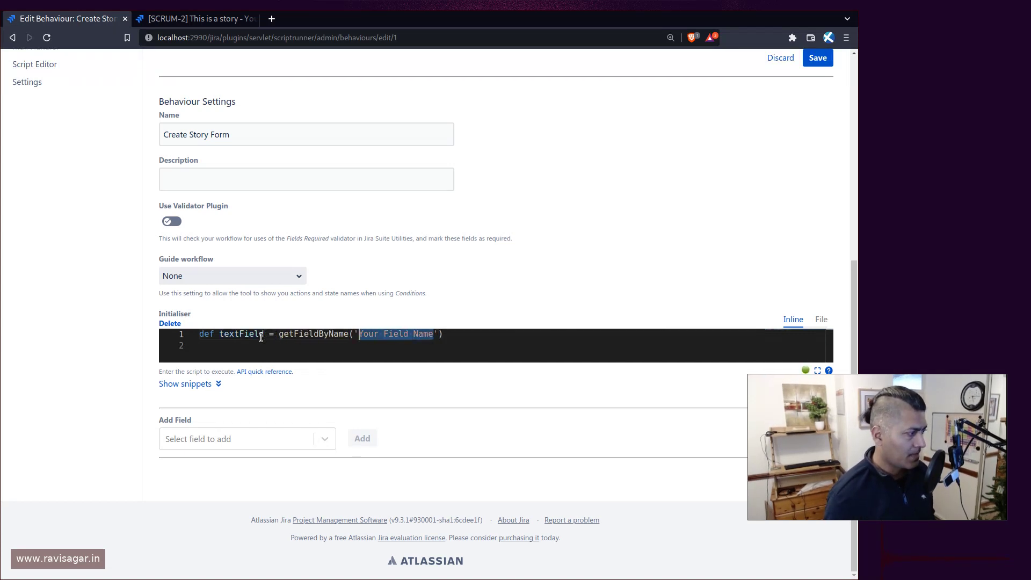
text(Text Field)
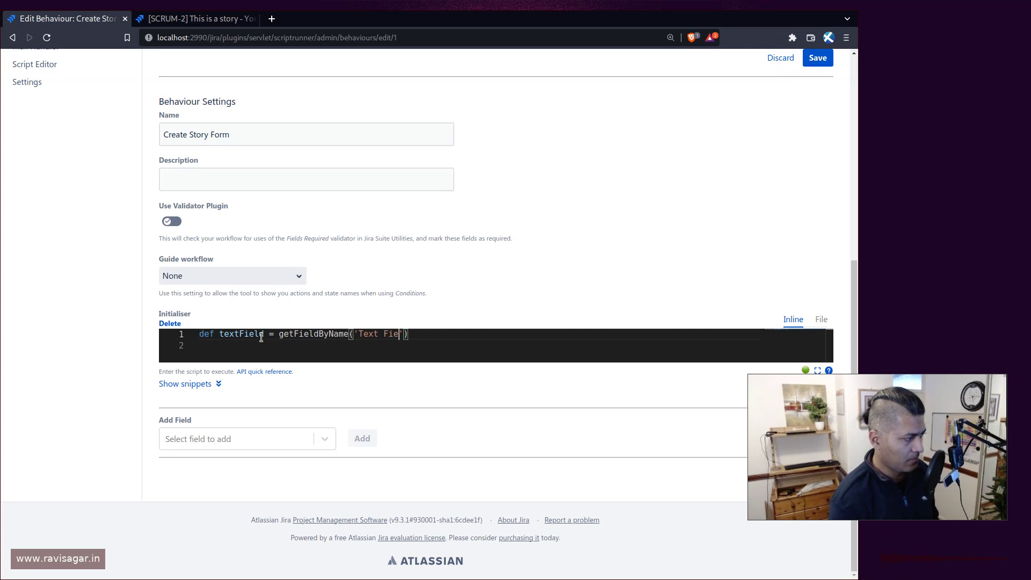
key(ctrl+Tab)
key(ctrl+shift+Tab)
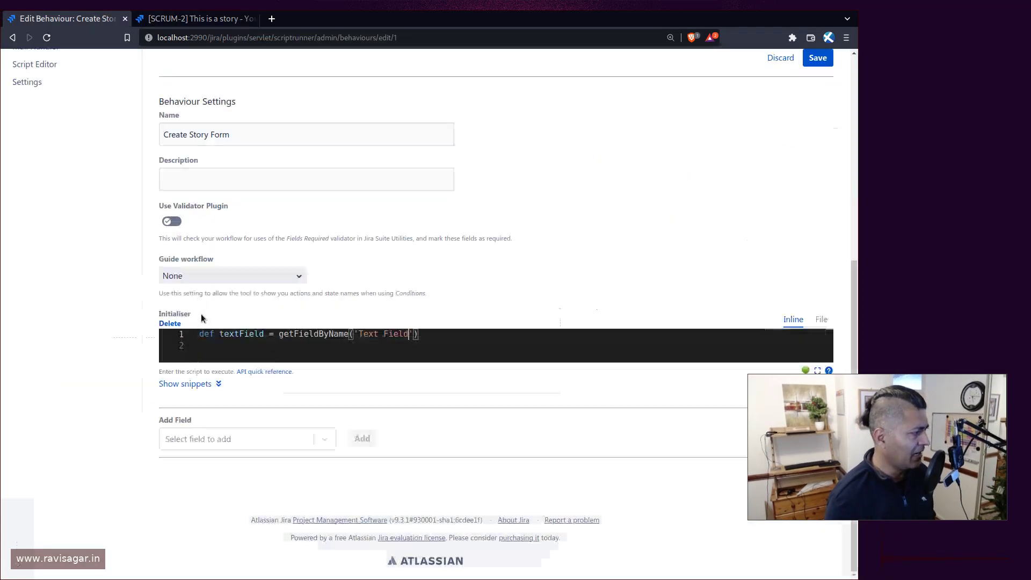
key(End)
key(Return)
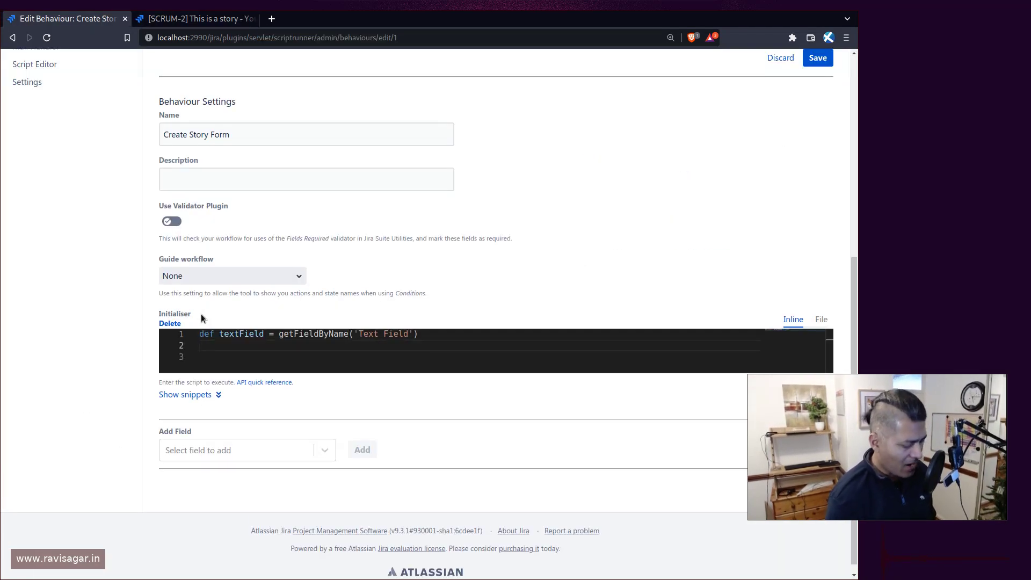
text(textField)
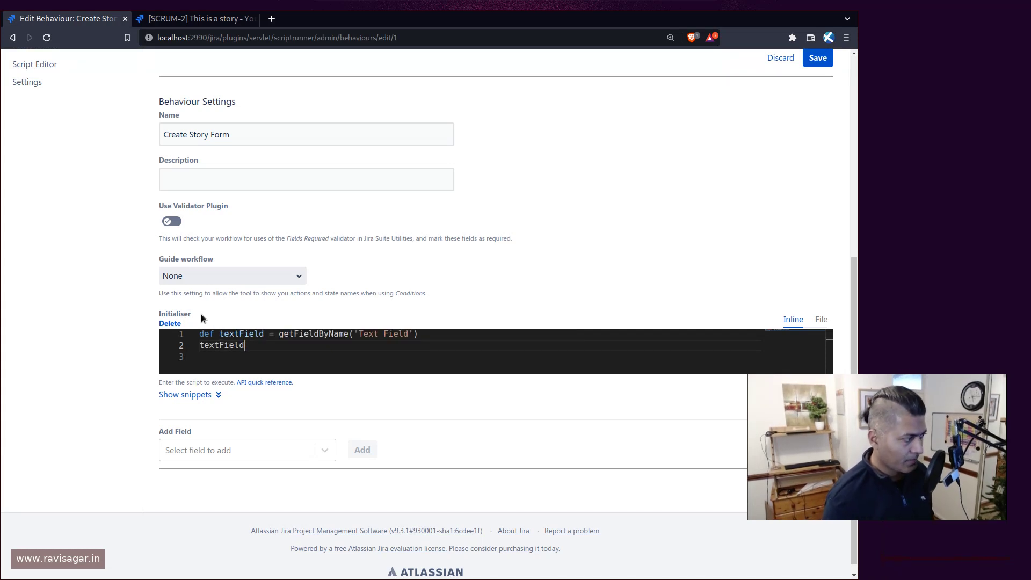
Zoom in and complete textField.convertToSingleSelect().setFieldOptions() via autocomplete
scroll(258, 285, down, 1)
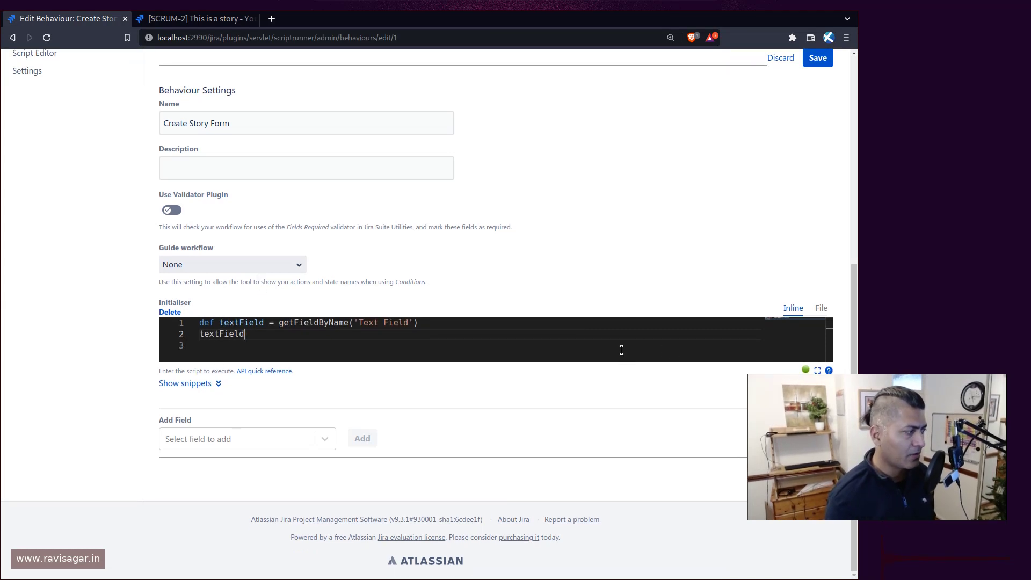
key(ctrl+plus)
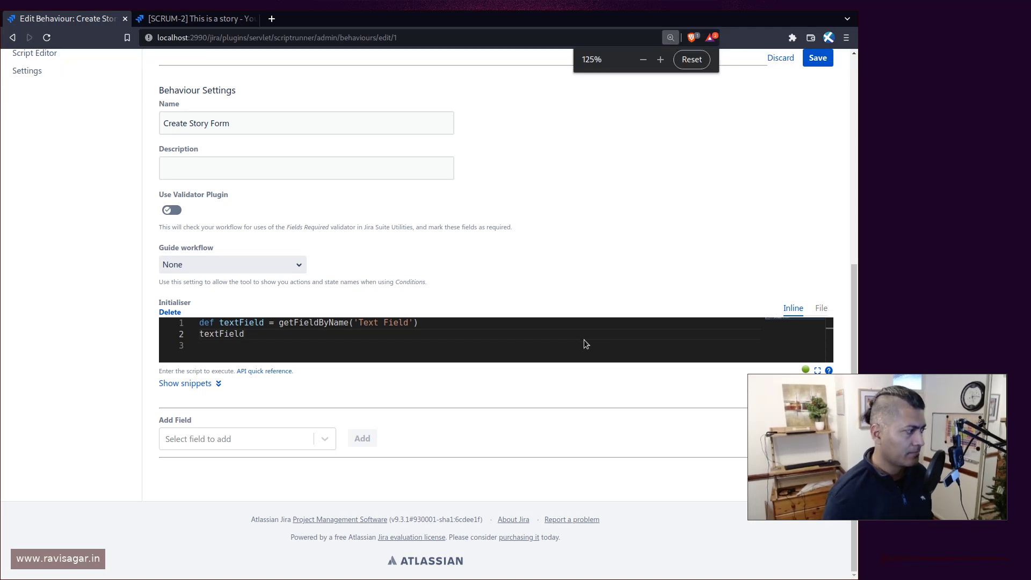
key(ctrl+plus)
scroll(585, 344, down, 3)
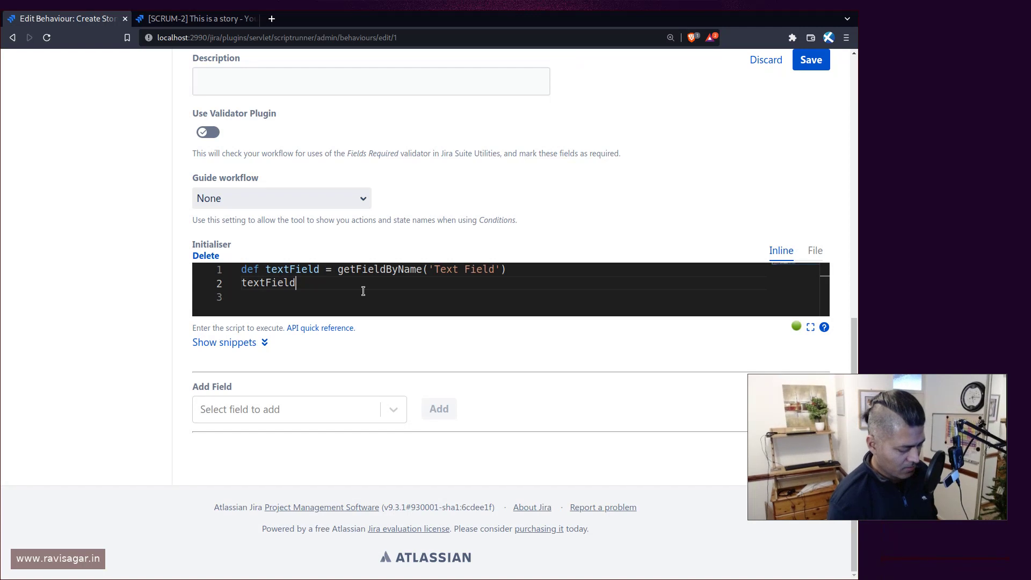
text(.)
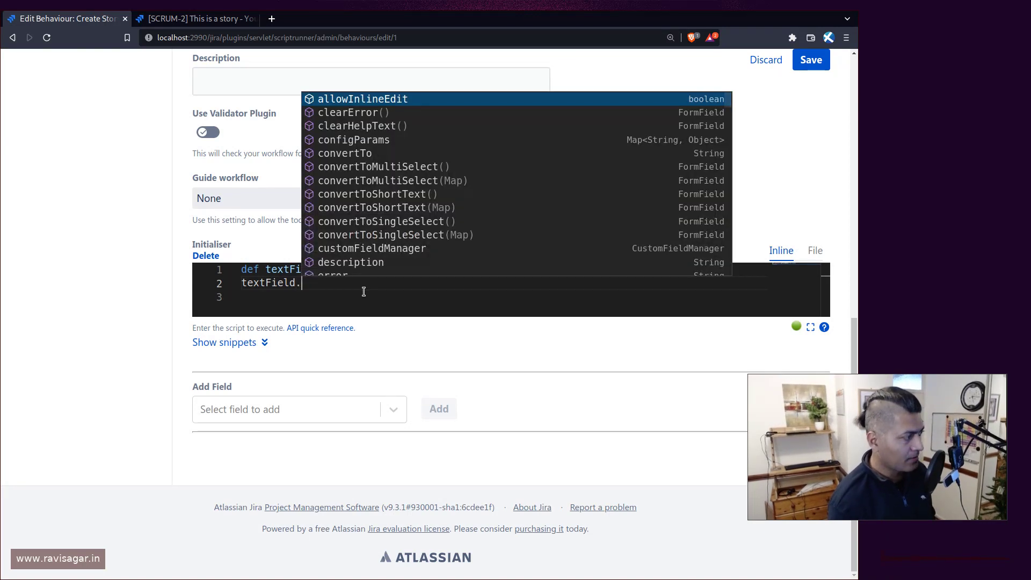
text(con)
key(Down)
key(Down)
key(Down)
key(Down)
key(Down)
key(Down)
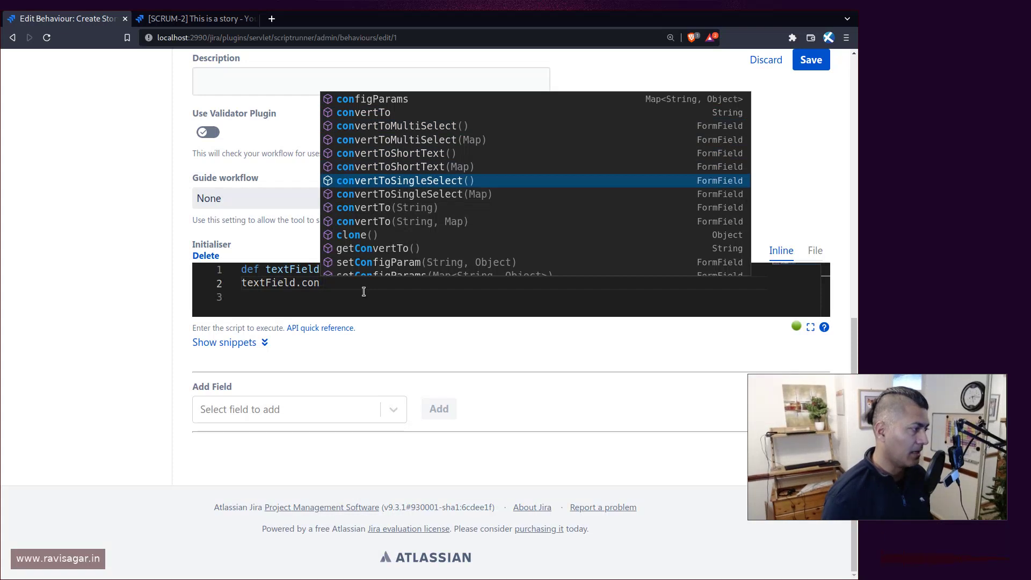
key(Return)
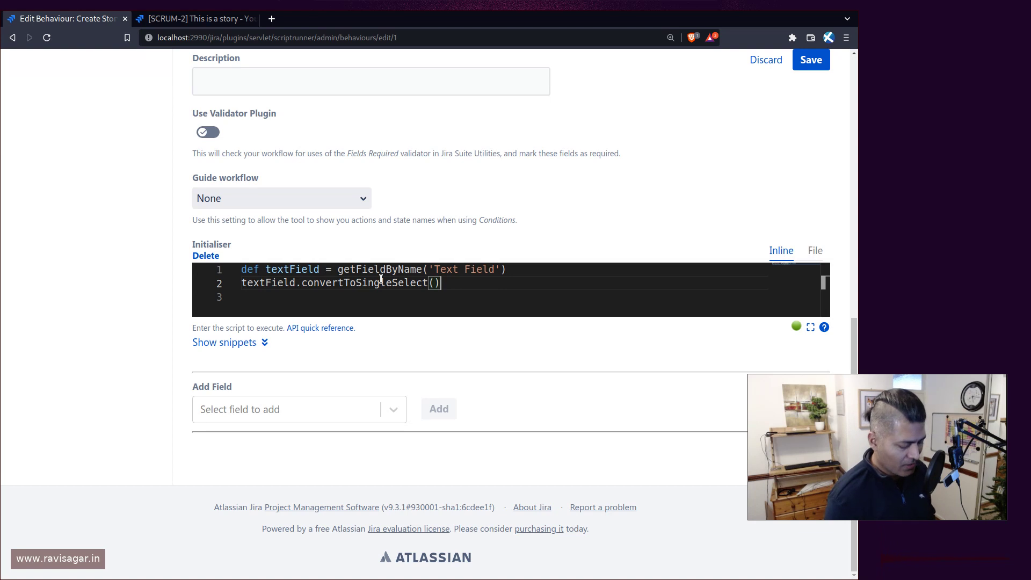
text(.s)
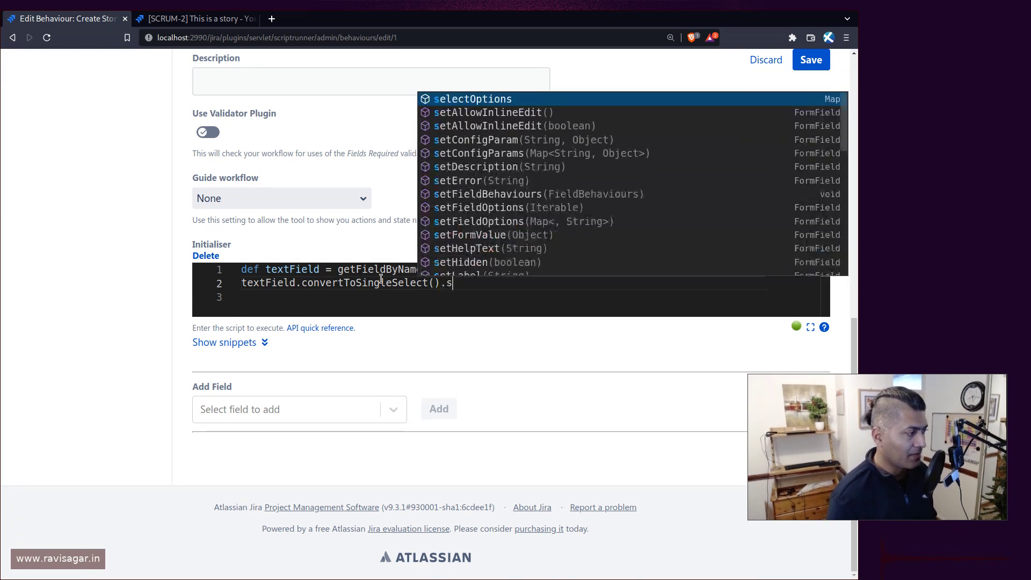
text(et)
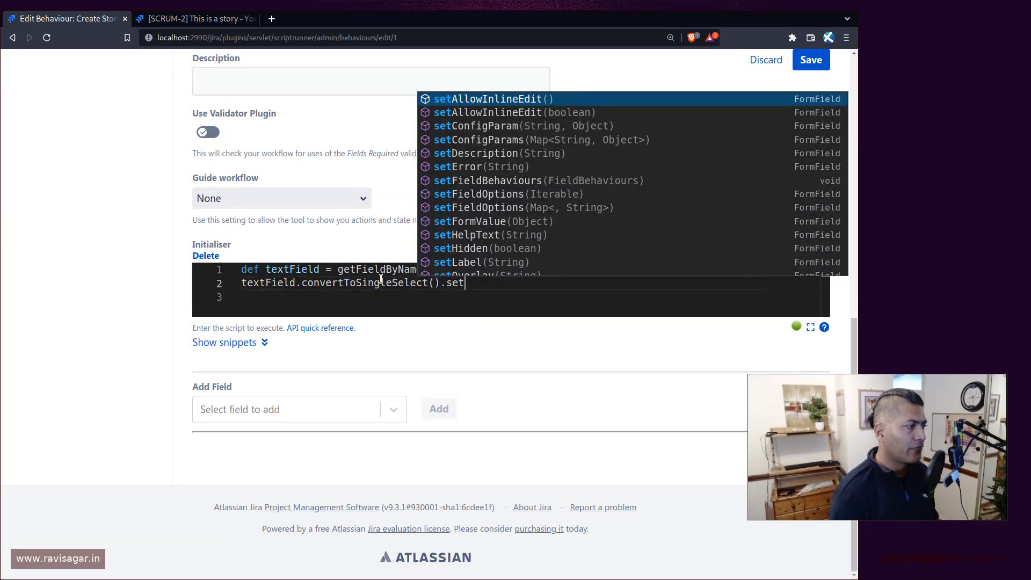
key(Down)
key(Down)
key(Down)
key(Down)
key(Down)
key(Down)
key(Down)
key(Down)
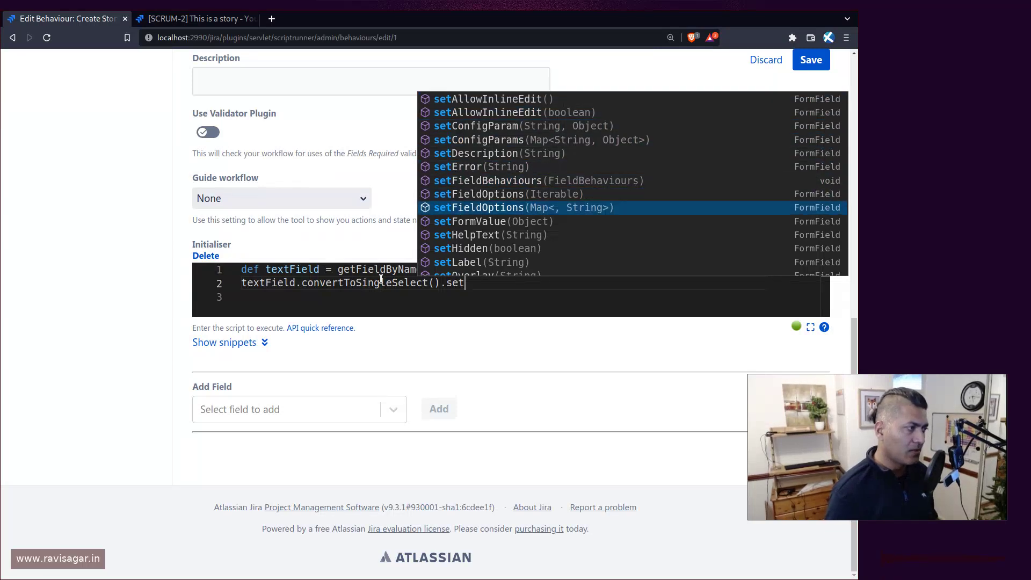
key(Return)
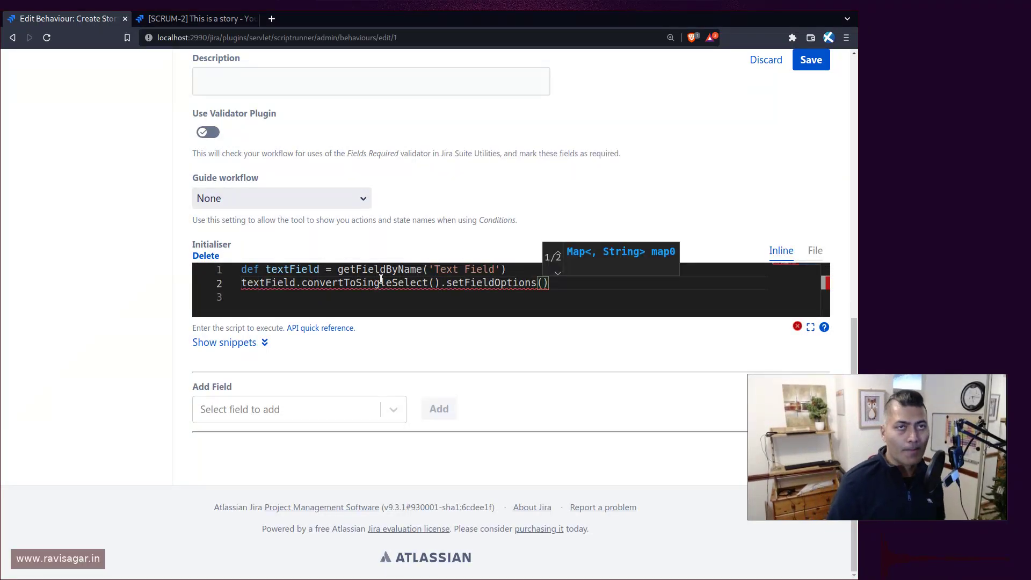
Begin the options map with '':'None' and 'windows10':'Windows 10'
text([)
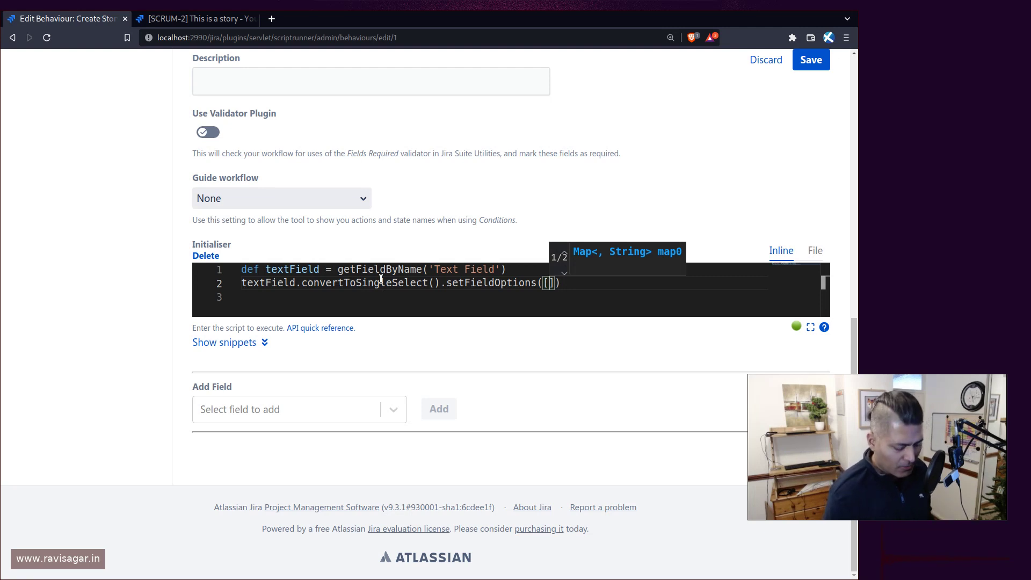
text(')
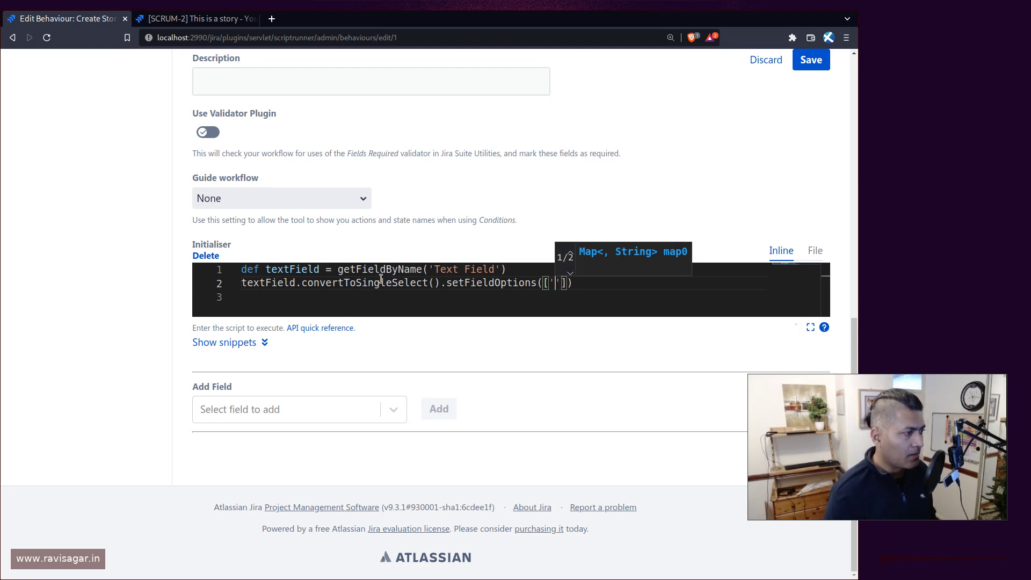
text(':)
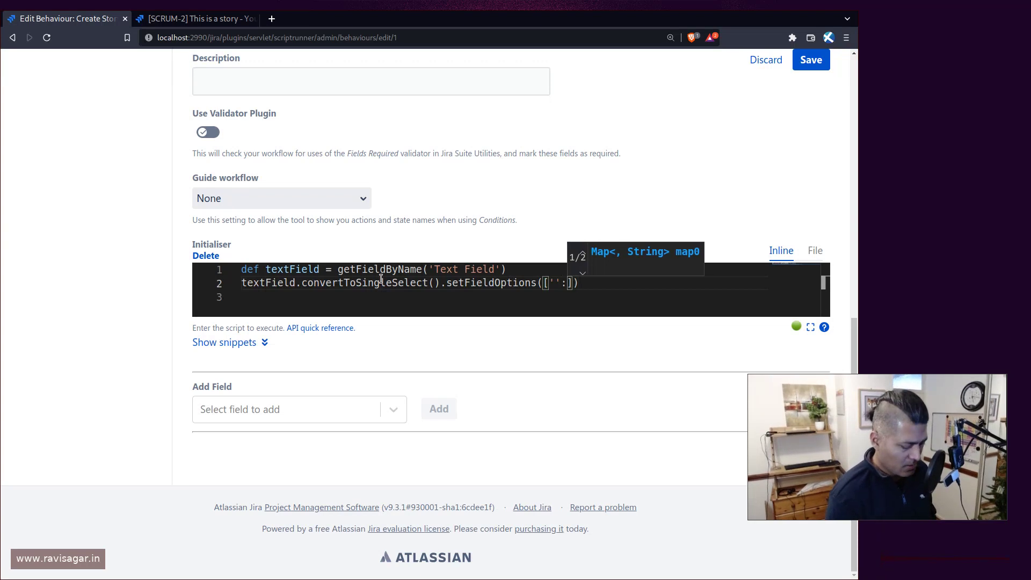
text('N)
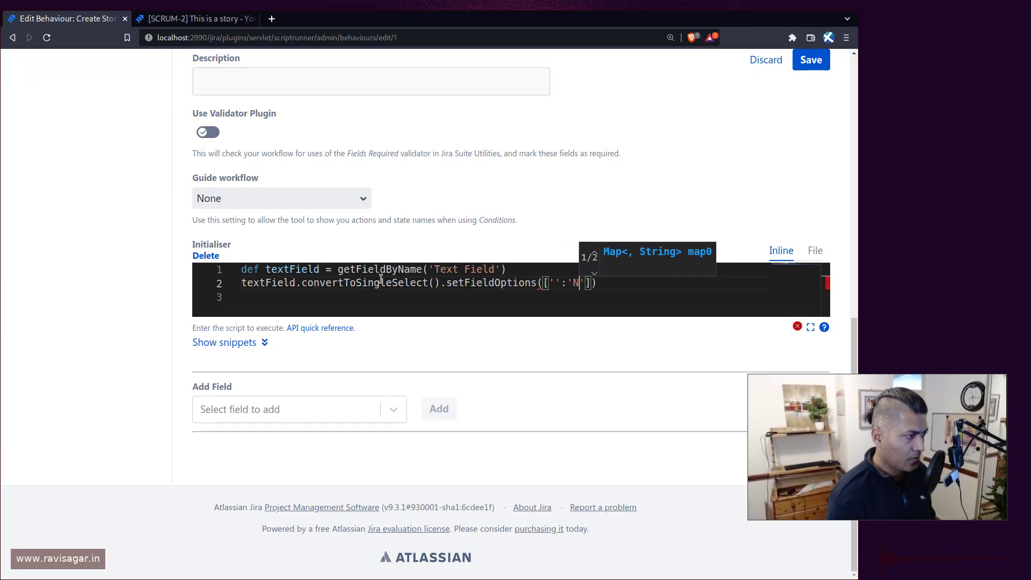
text(one')
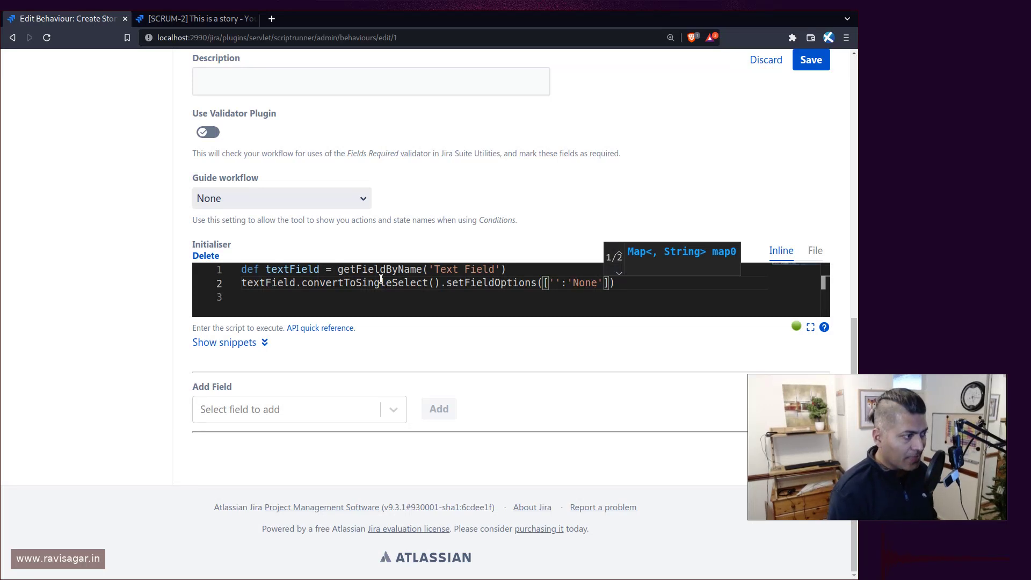
text(,)
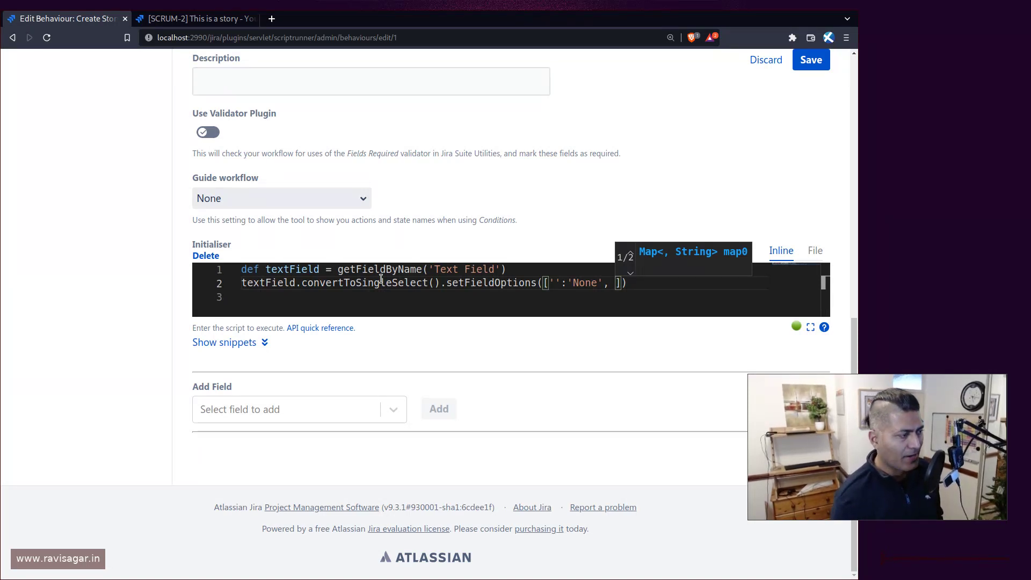
text(')
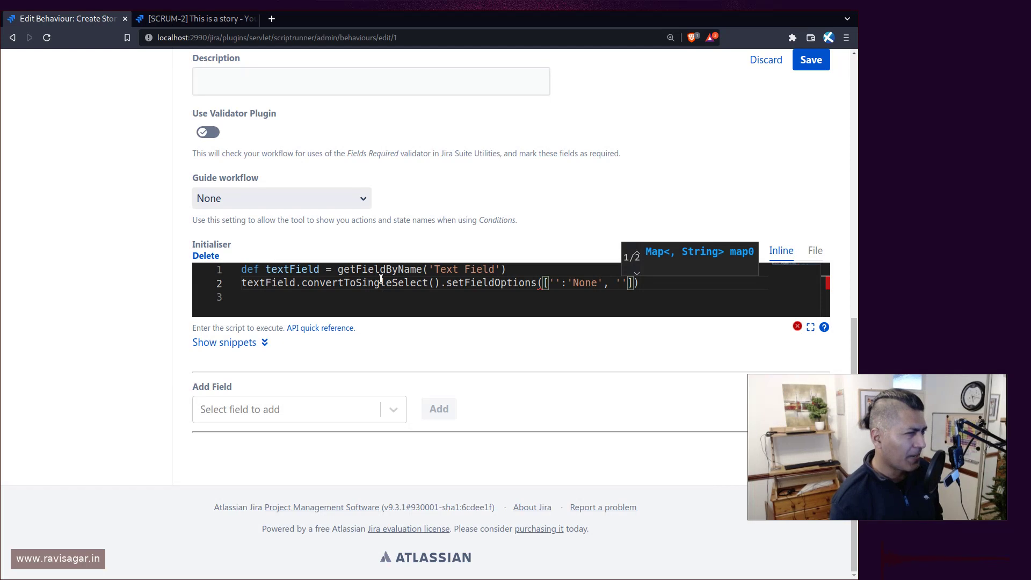
text(windows10')
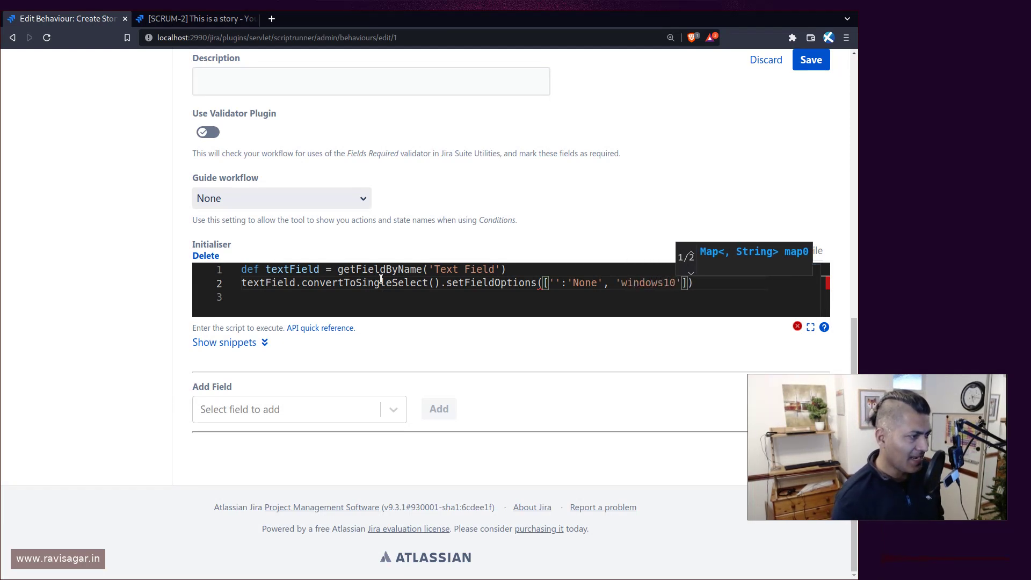
text(:)
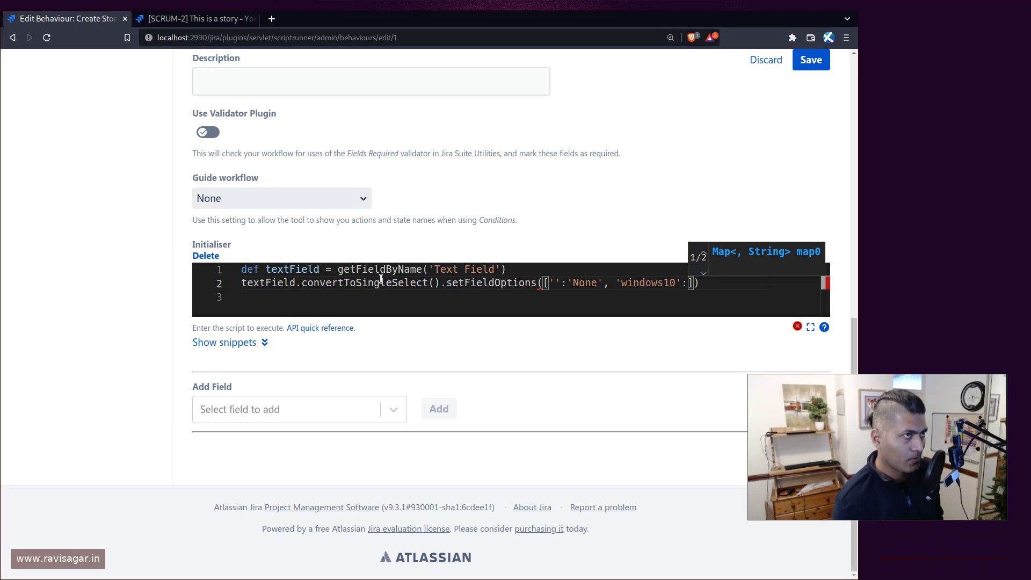
text('Windows 10)
key(Left)
key(Left)
key(Left)
key(Left)
key(Left)
key(Left)
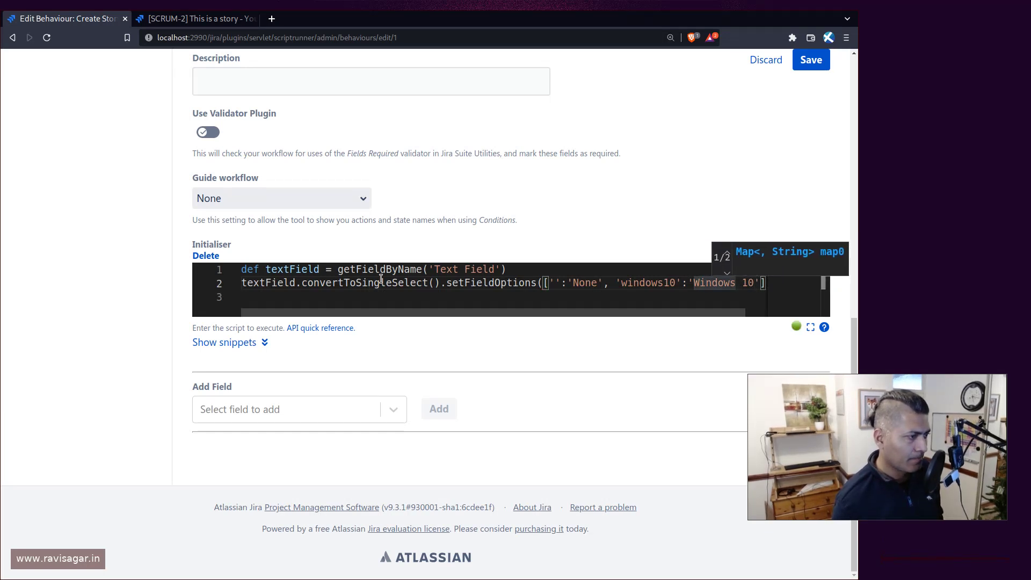
key(Right)
key(Right)
key(Right)
key(Right)
key(Right)
key(Right)
key(Right)
key(Right)
key(Right)
key(Right)
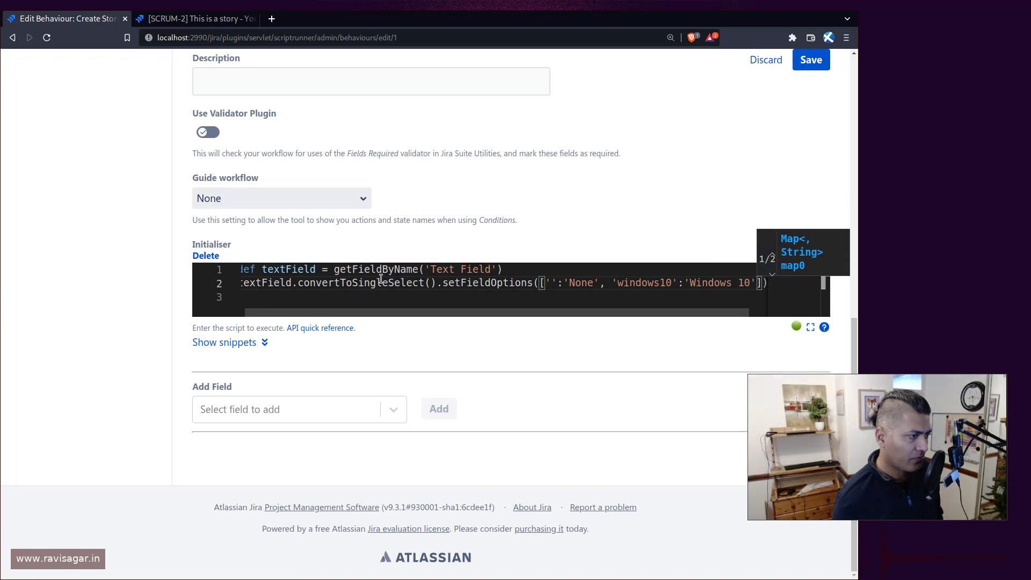
Add 'windows11':'Windows 11' and 'archLinux':'Arch Linux' entries, then save the behaviour
text(, ')
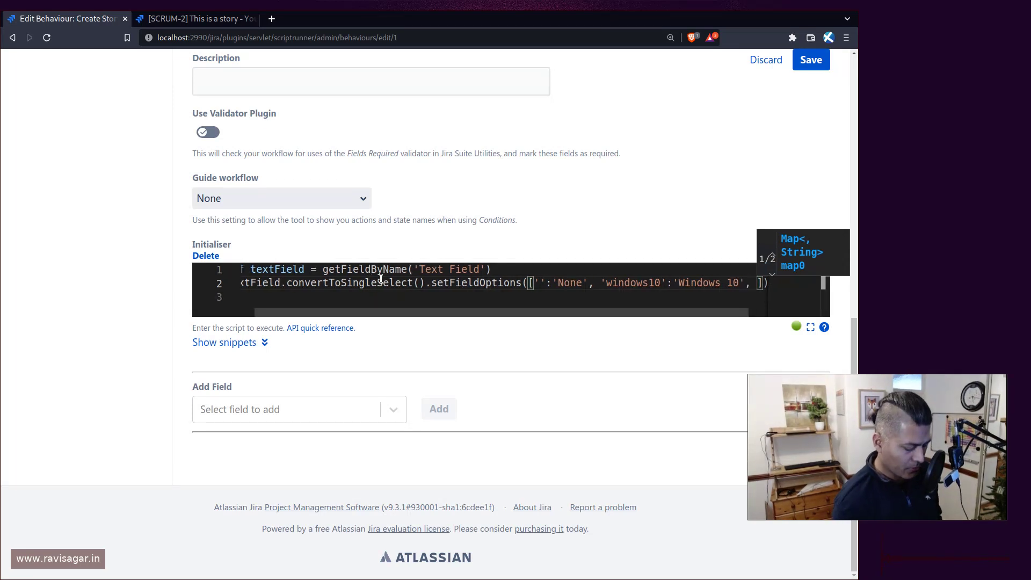
text(windows)
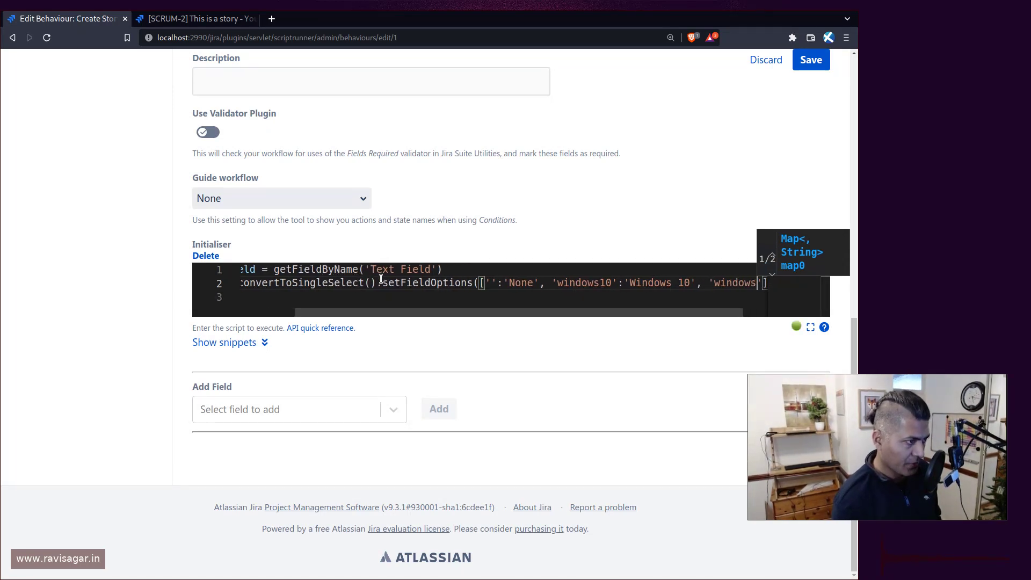
text(11':')
key(BackSpace)
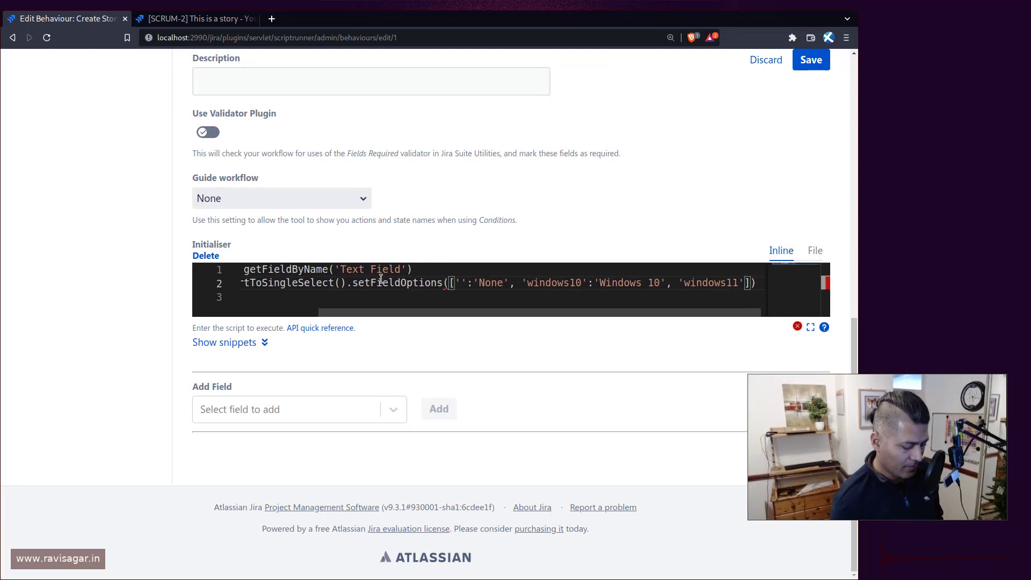
text(:'Windows 1)
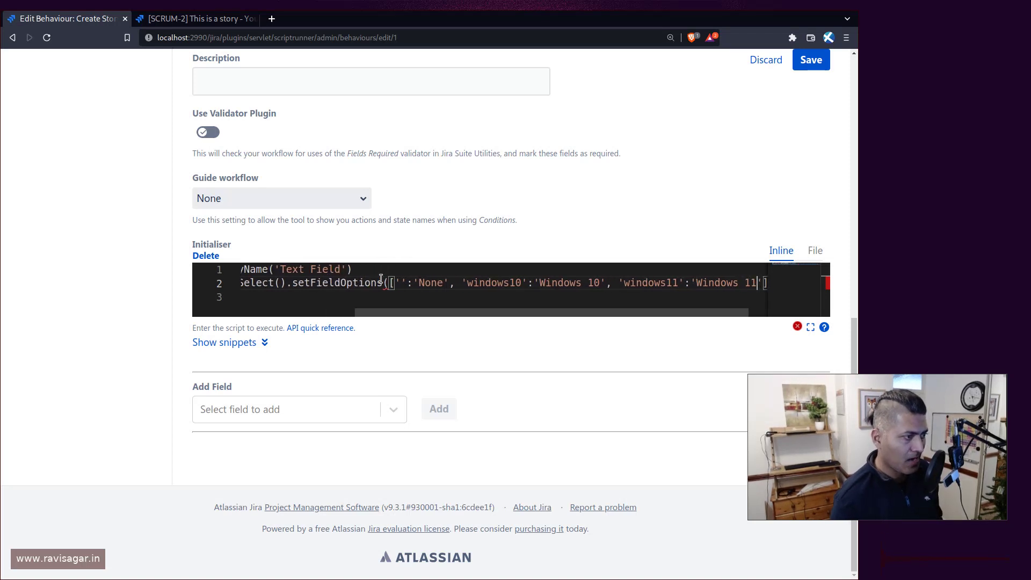
text(1', ')
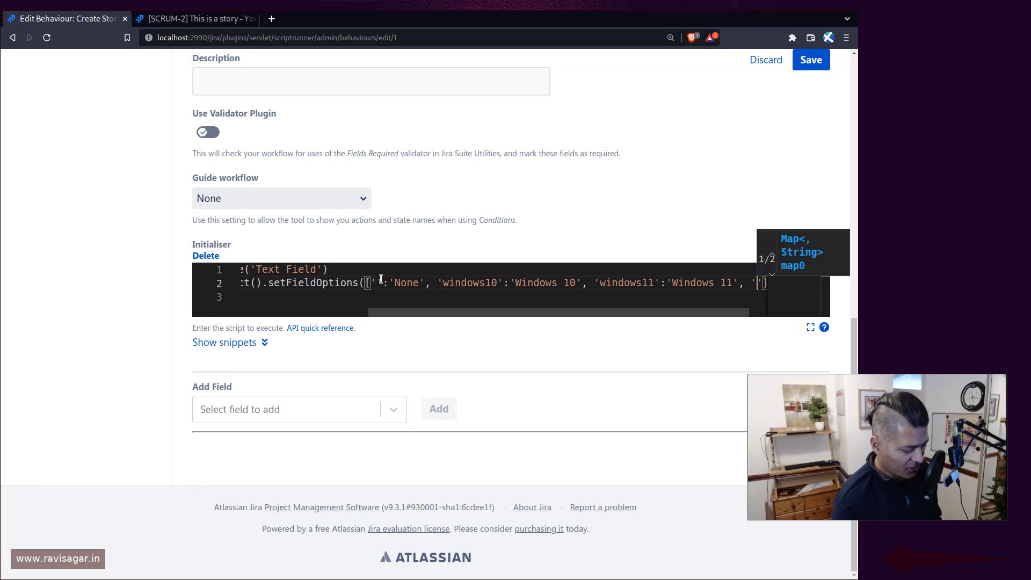
text(archLinux)
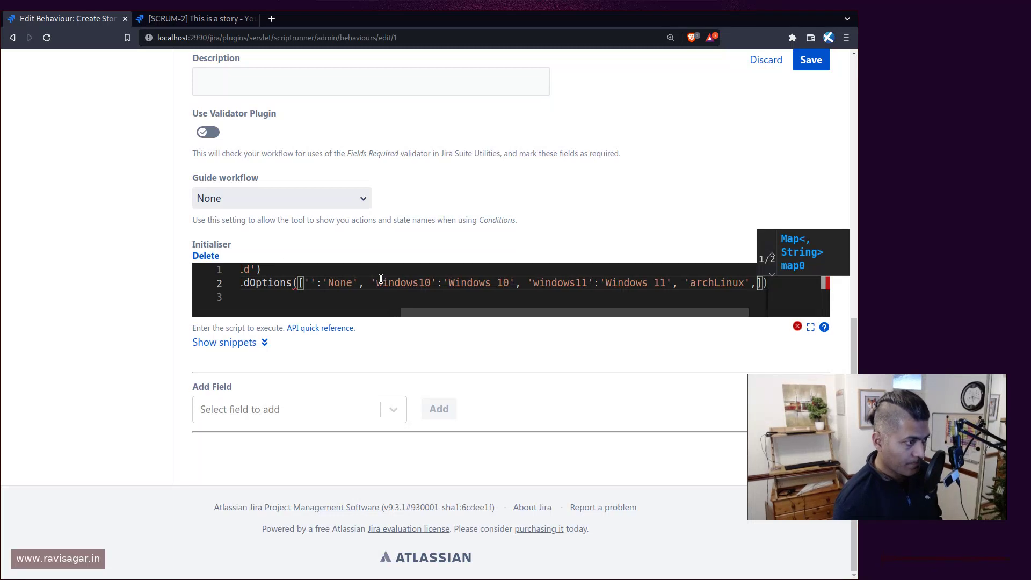
key(Right)
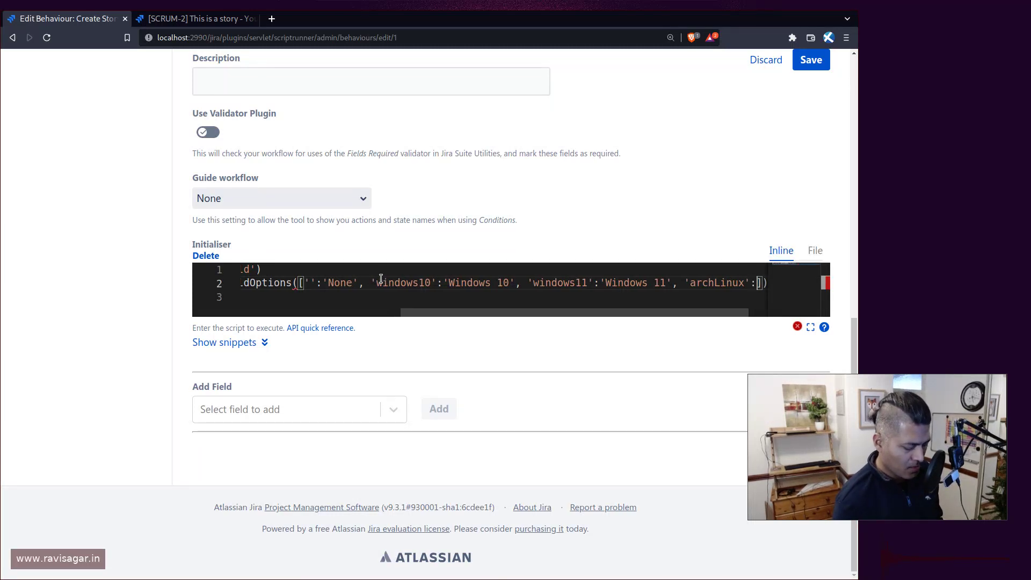
text(:'')
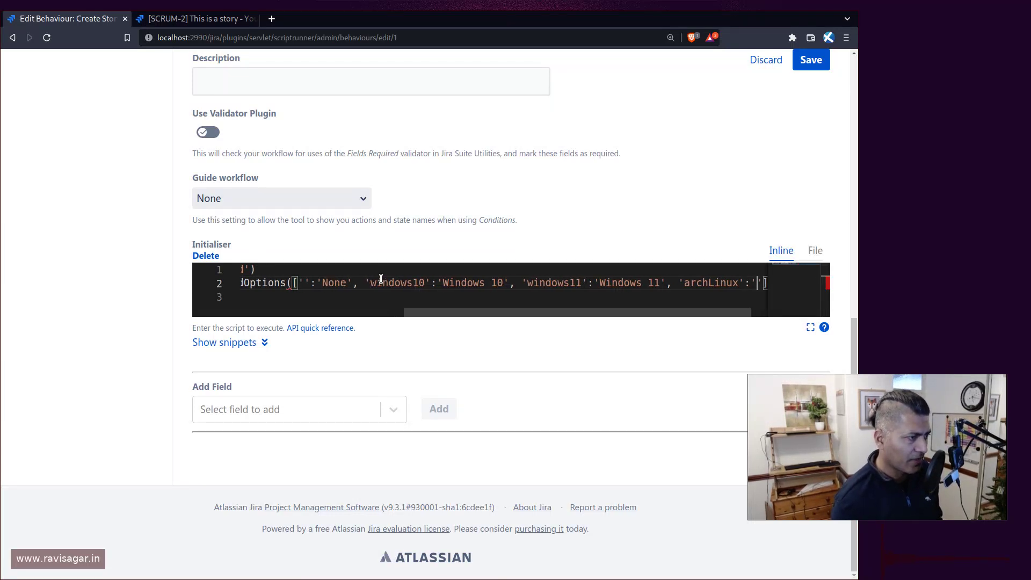
text(Arch Linux)
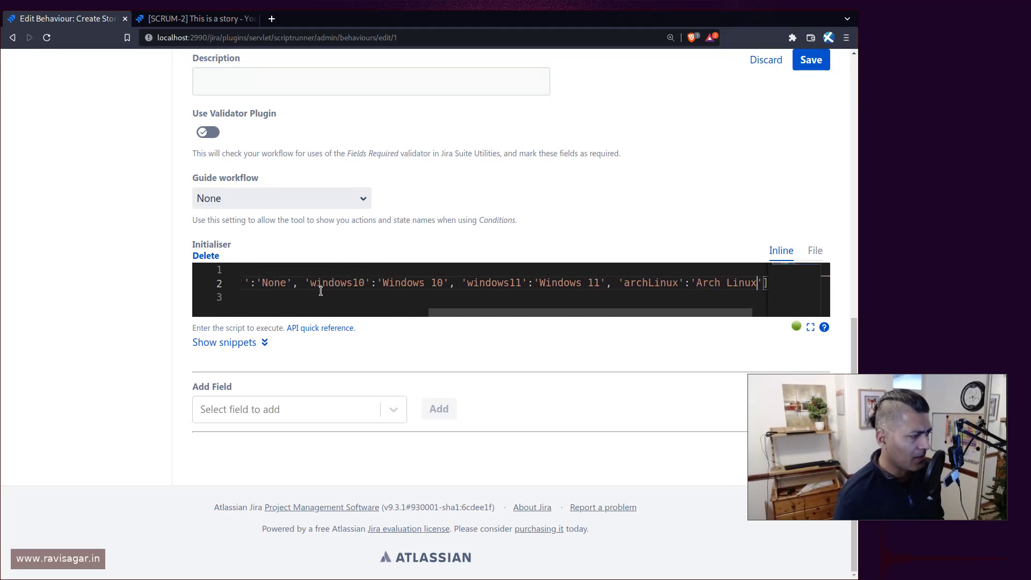
click(811, 60)
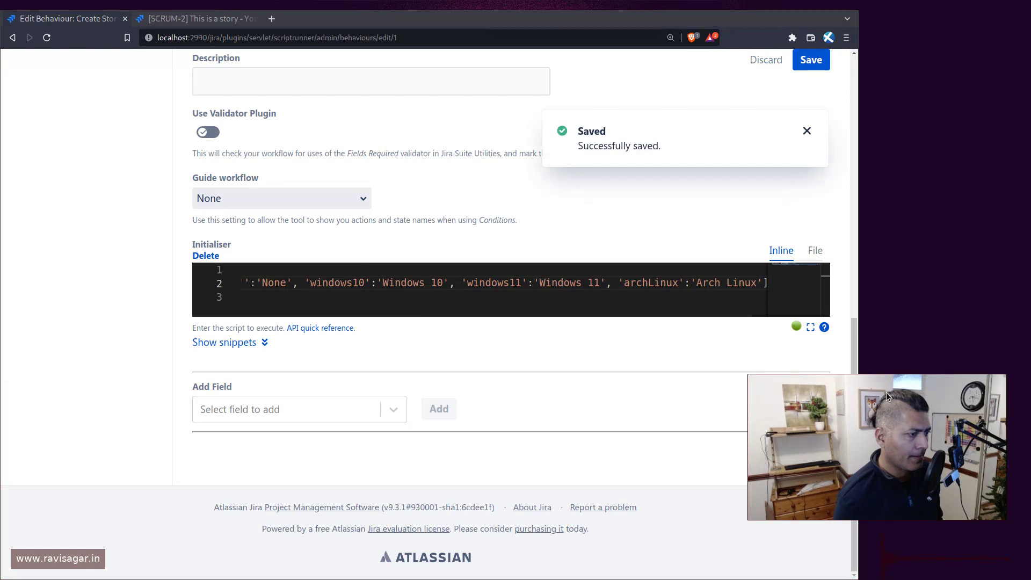
drag(823, 441, 829, 277)
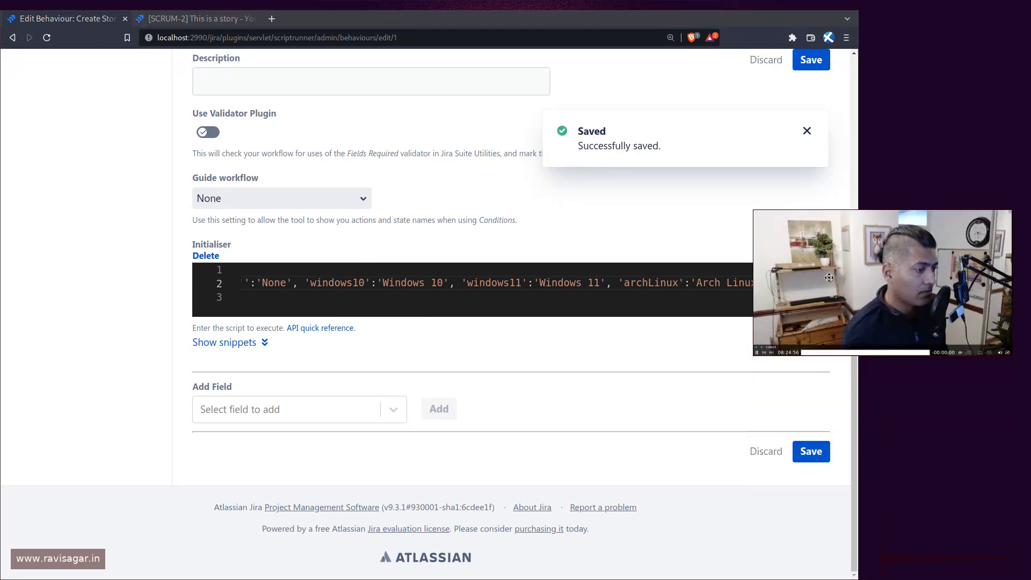
click(796, 453)
Create a Story summarised 'Story', choosing Windows 10 from the new Text Field dropdown
key(ctrl+Tab)
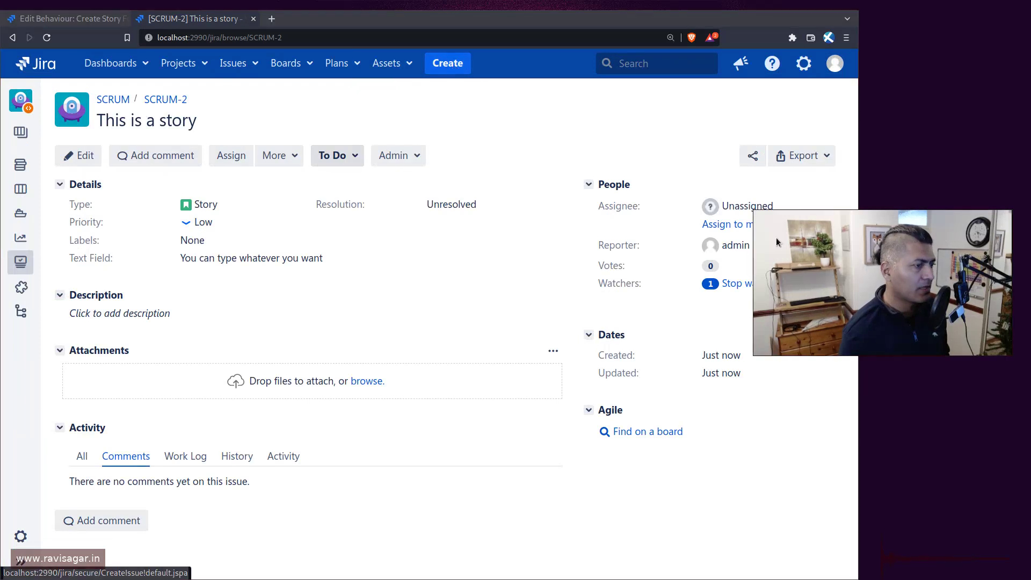
click(454, 67)
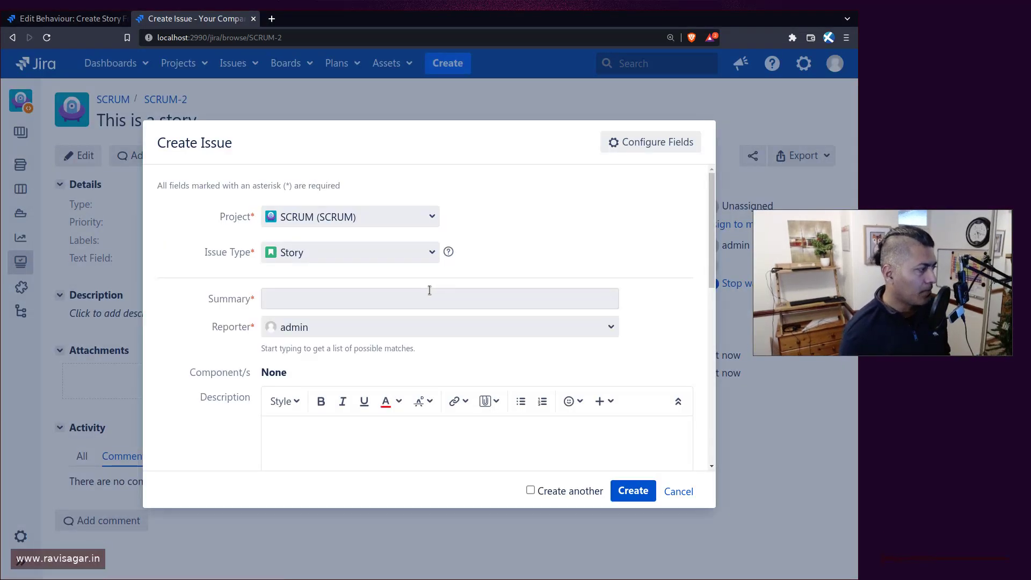
scroll(449, 306, down, 4)
scroll(452, 312, up, 2)
scroll(440, 304, up, 2)
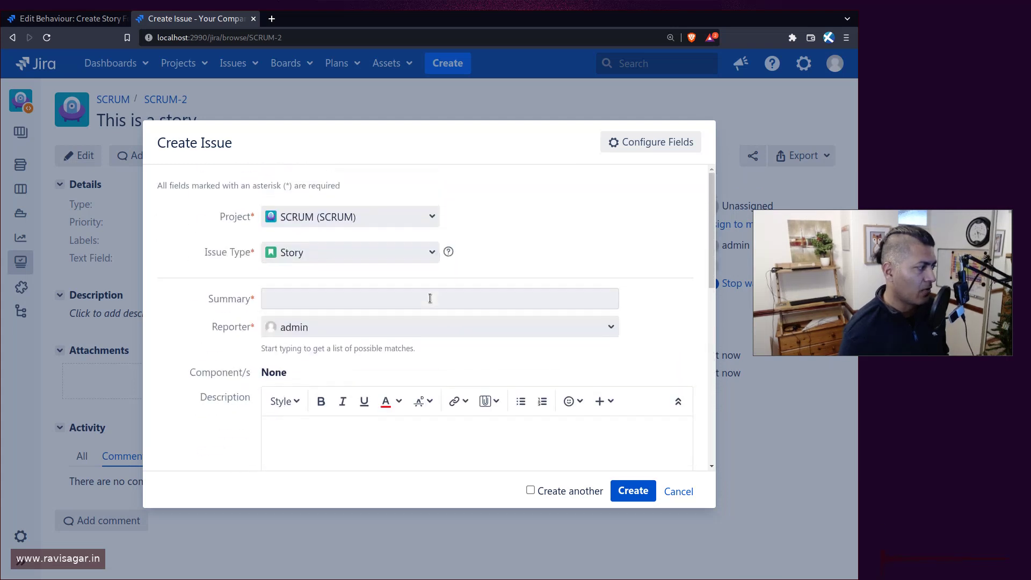
click(423, 298)
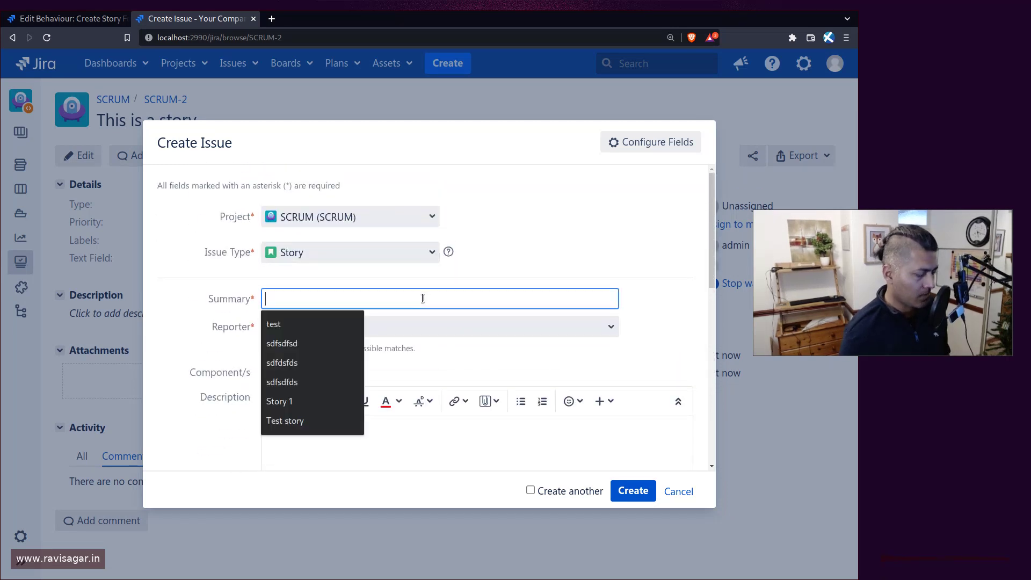
text(Story)
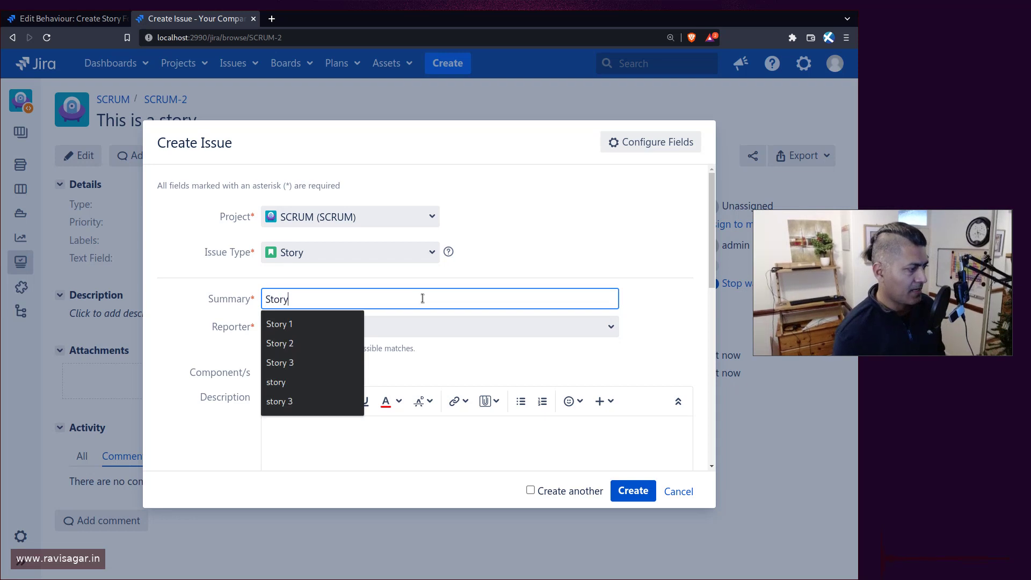
scroll(422, 298, down, 8)
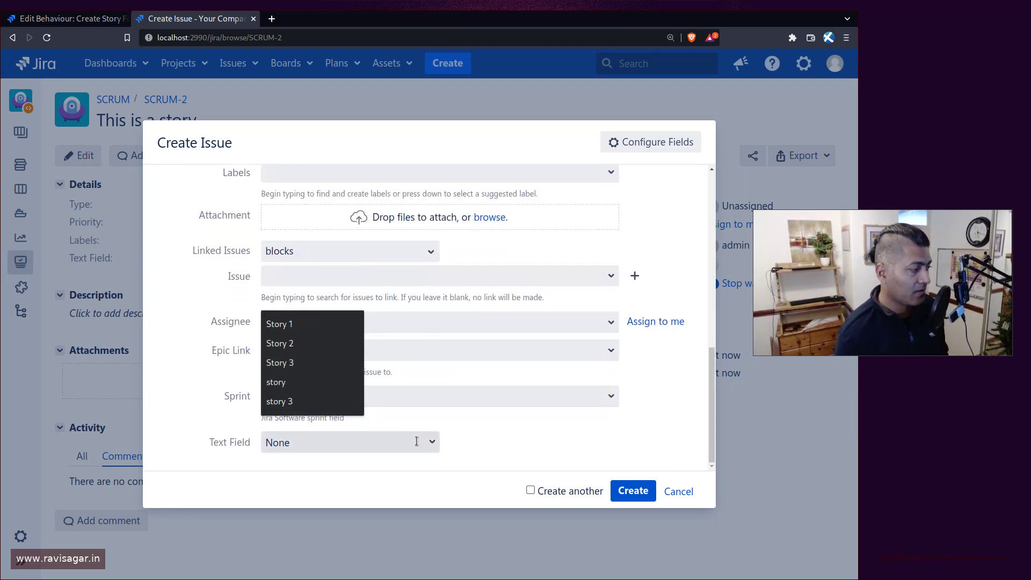
click(433, 438)
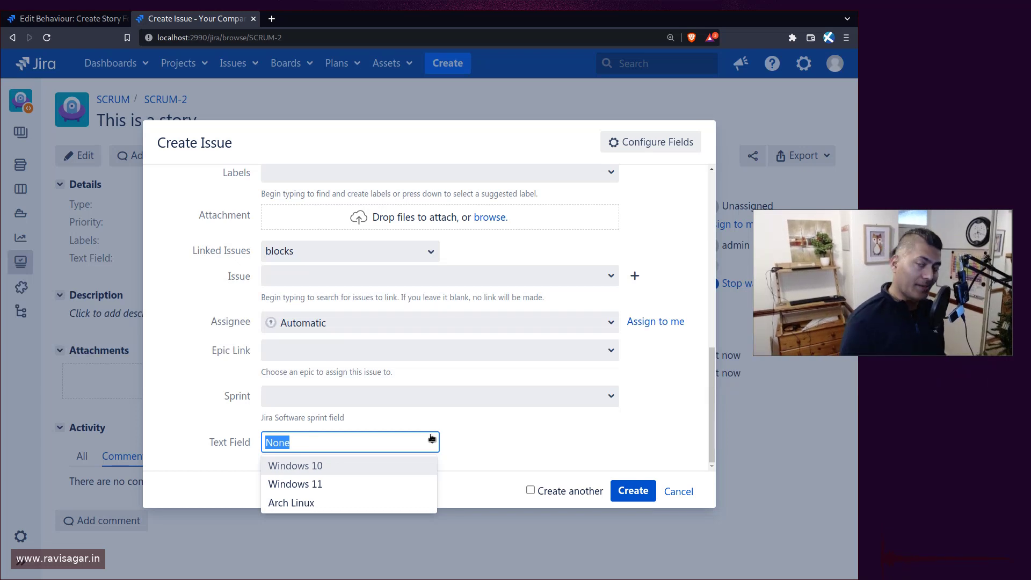
click(316, 468)
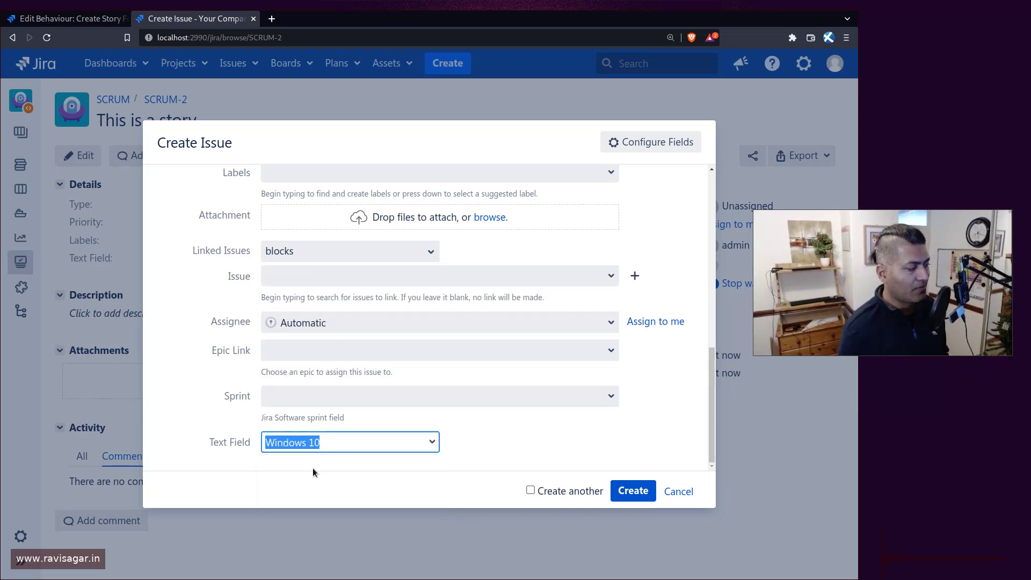
click(618, 490)
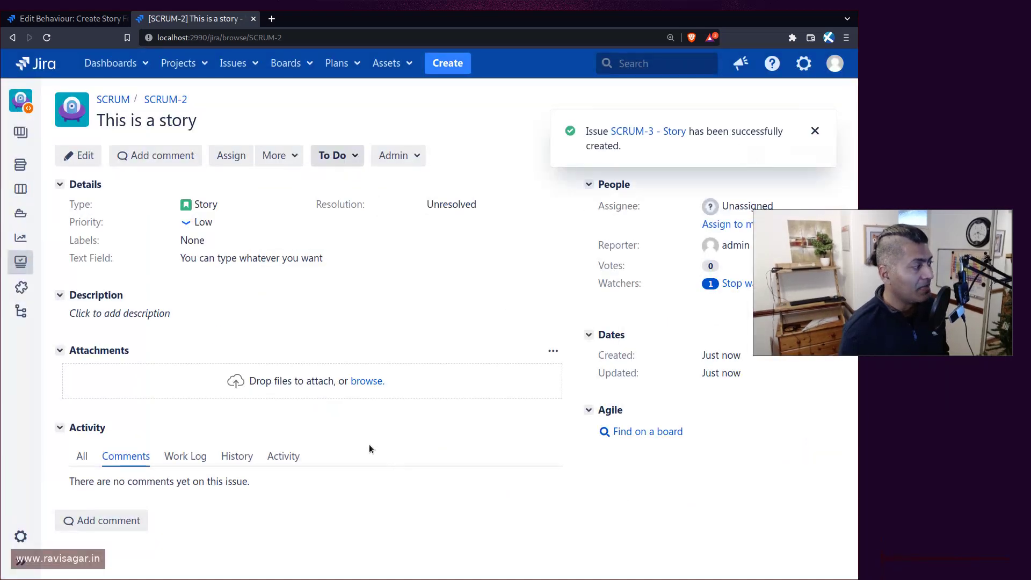
Open SCRUM-3 and view its Text Field options, abandoning the edit
click(642, 137)
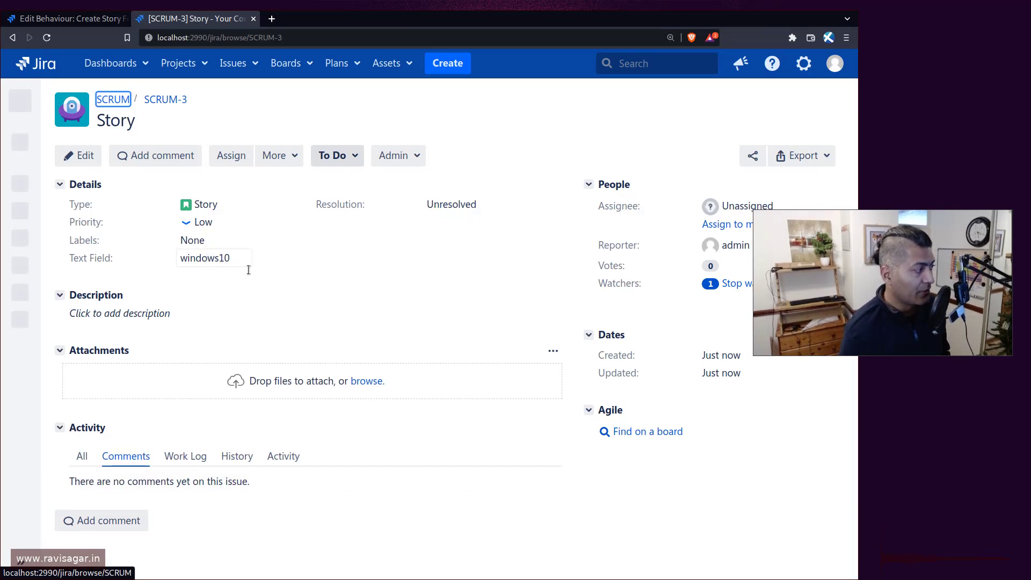
click(243, 260)
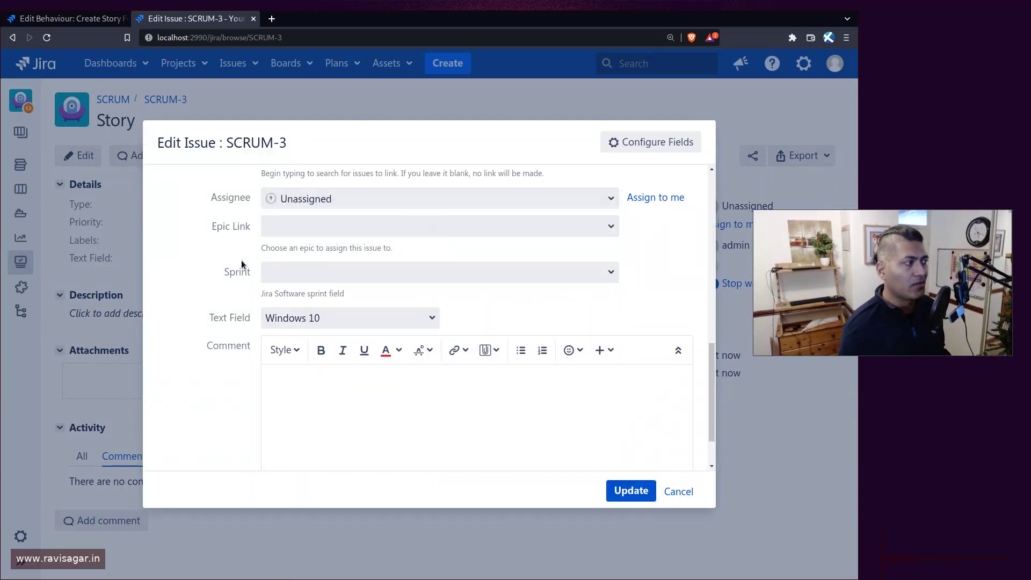
click(427, 322)
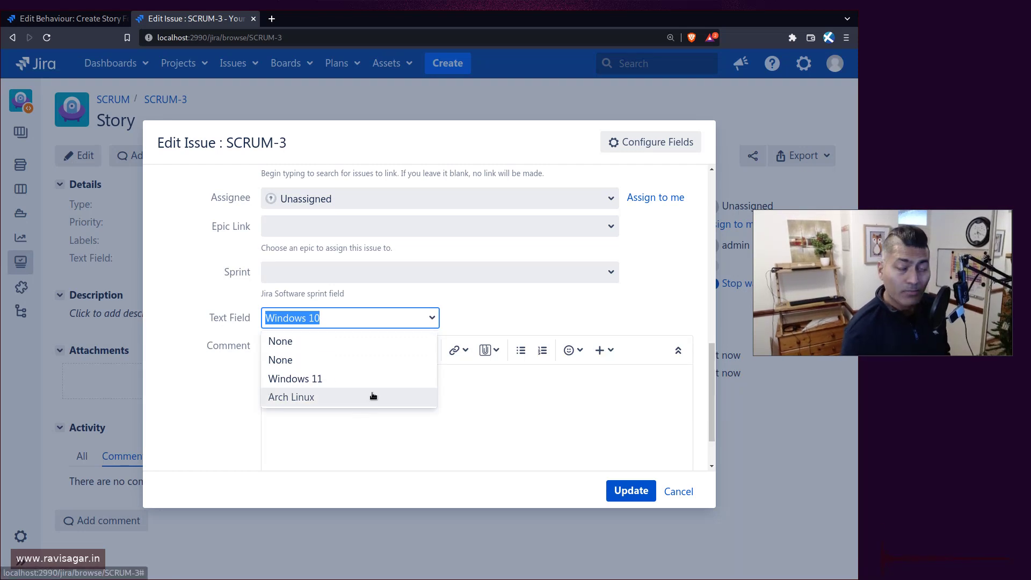
click(677, 491)
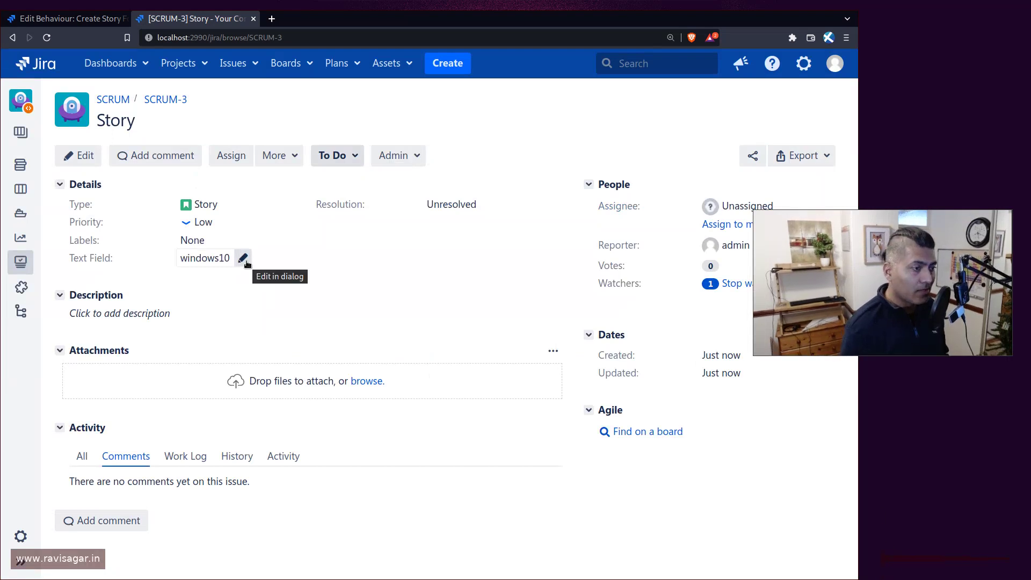
Change SCRUM-3's Text Field from Windows 10 to None and update the issue
click(245, 259)
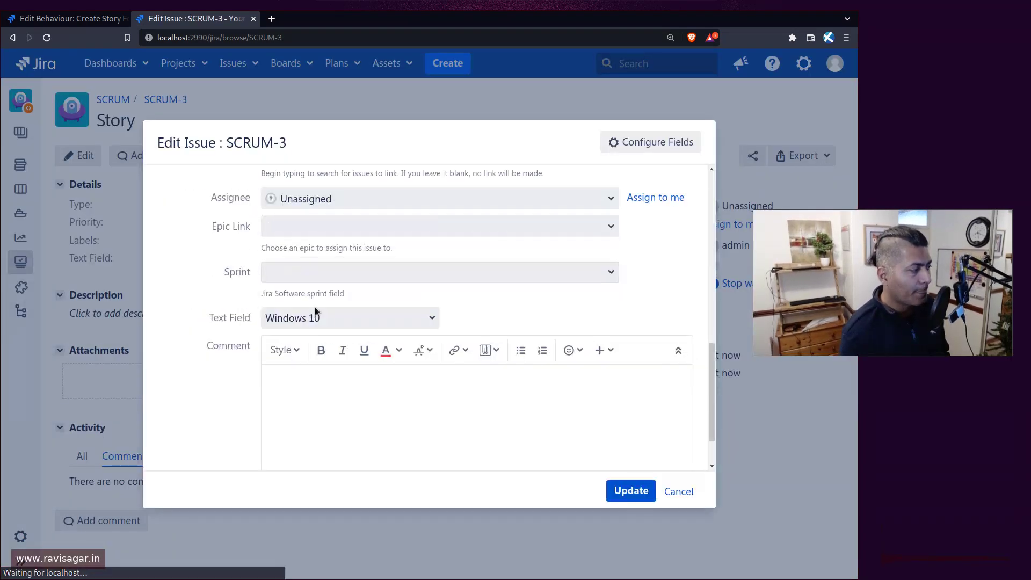
click(407, 319)
key(BackSpace)
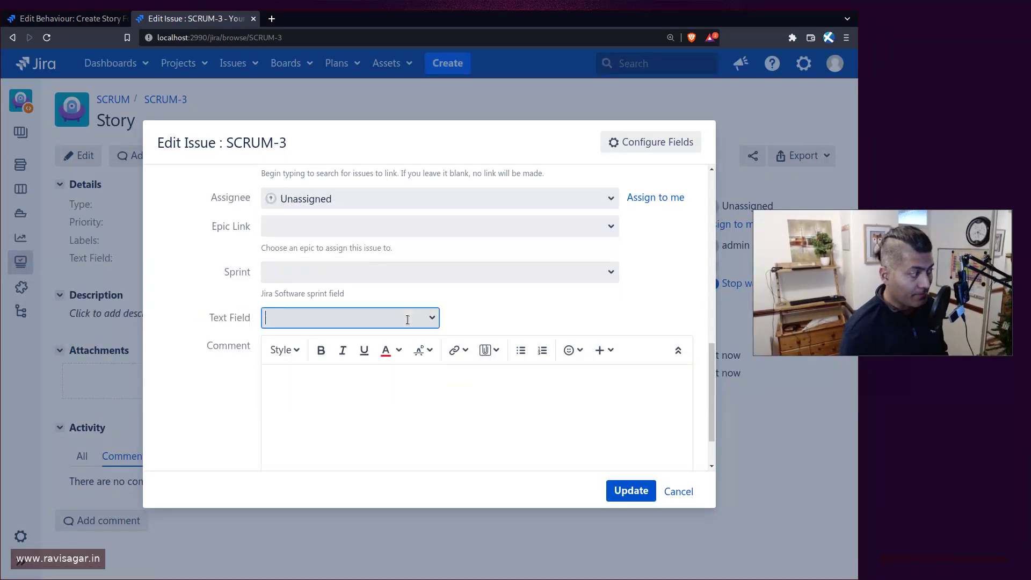
click(423, 324)
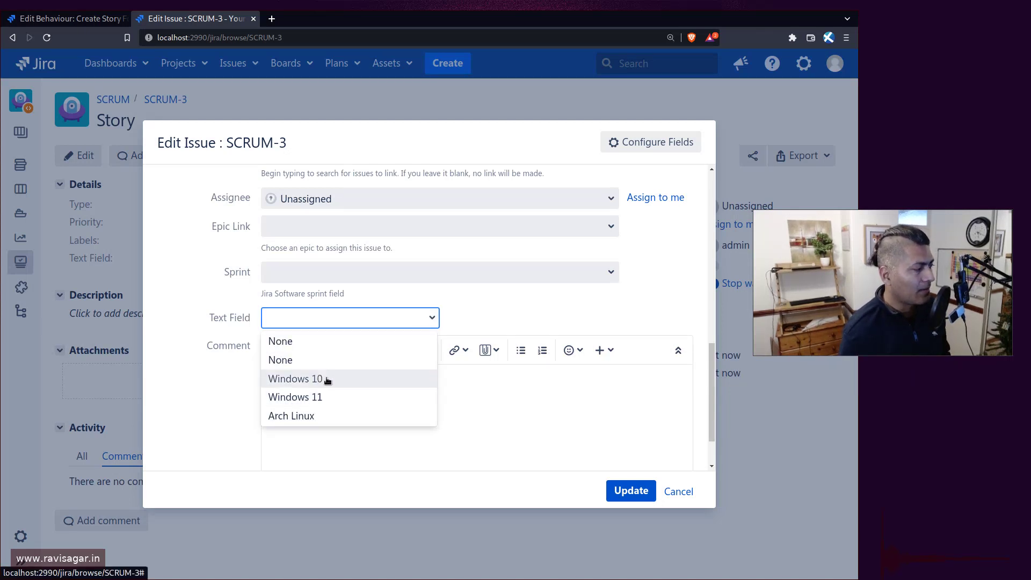
click(320, 359)
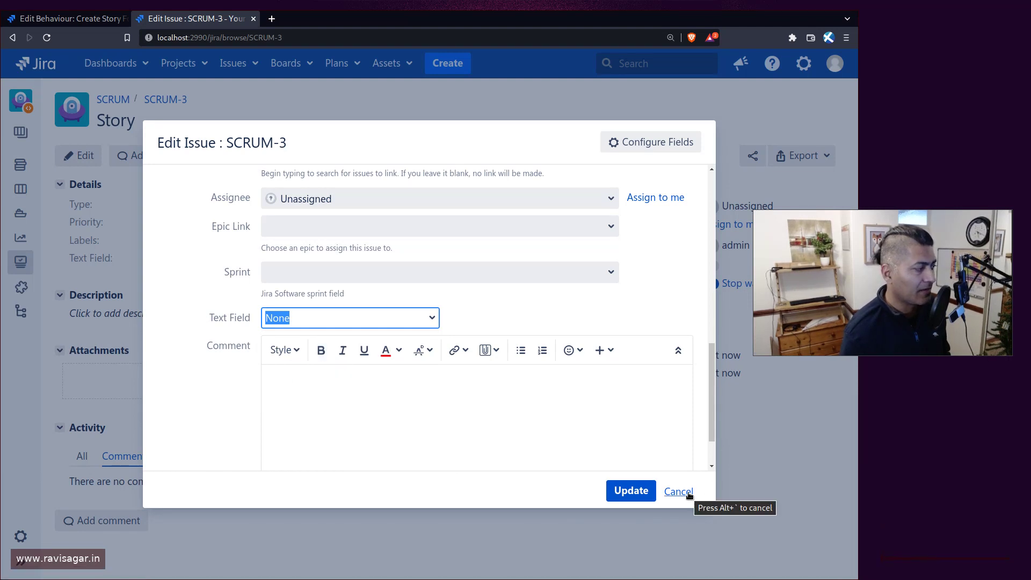
click(628, 495)
click(629, 494)
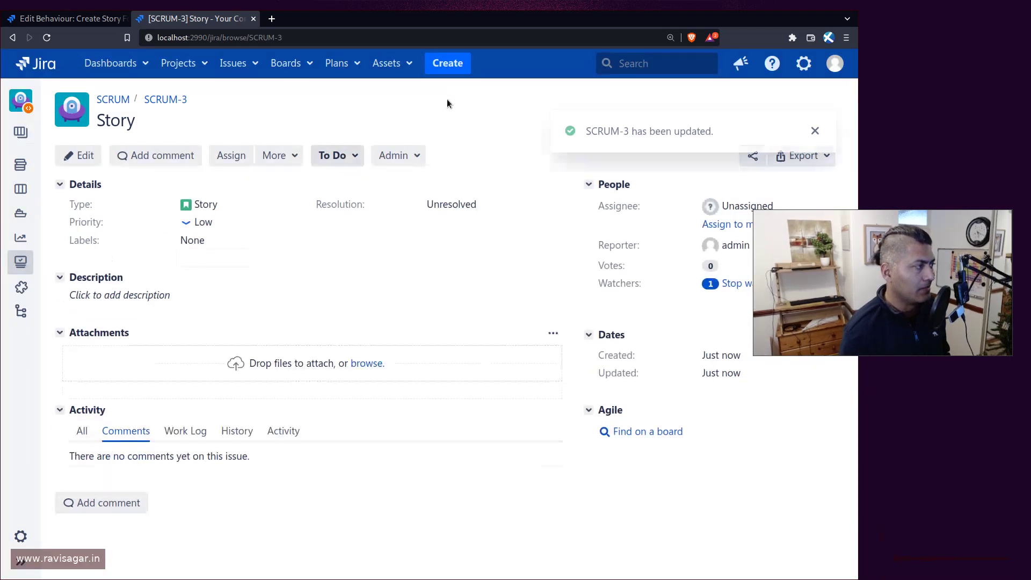
In a new Create Issue form, check the Text Field options, leaving None
click(456, 66)
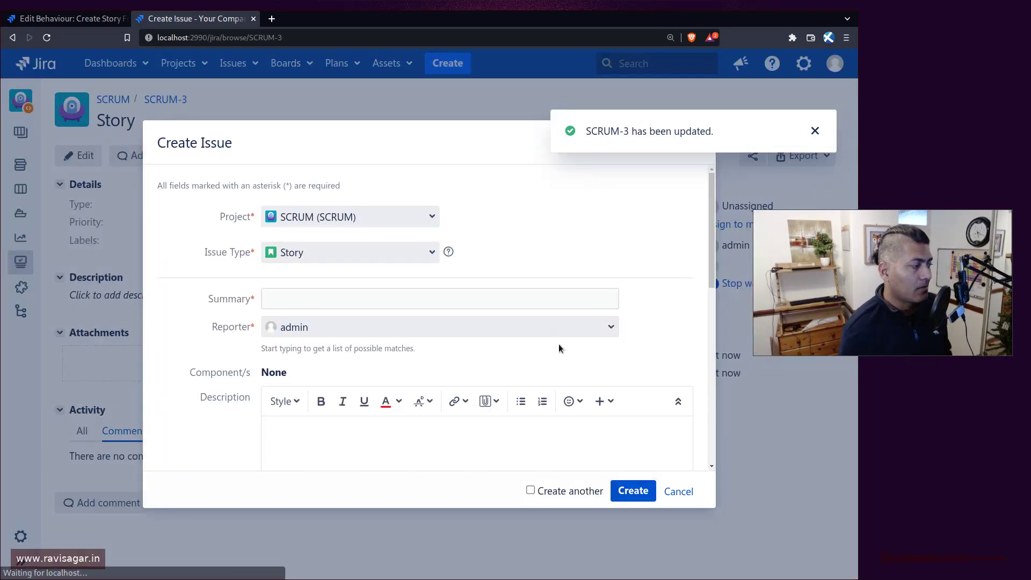
scroll(564, 346, down, 6)
scroll(567, 346, down, 2)
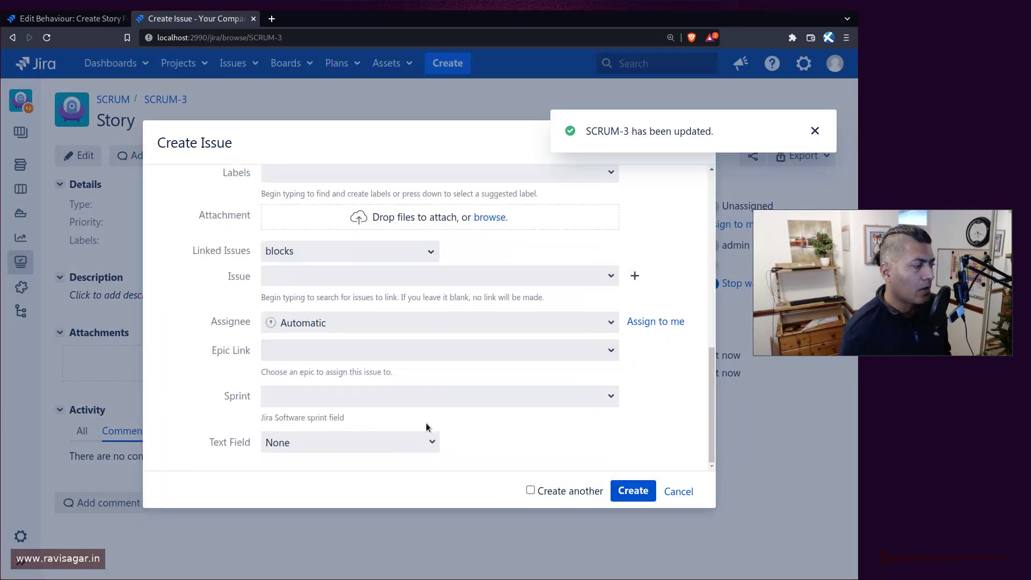
click(422, 443)
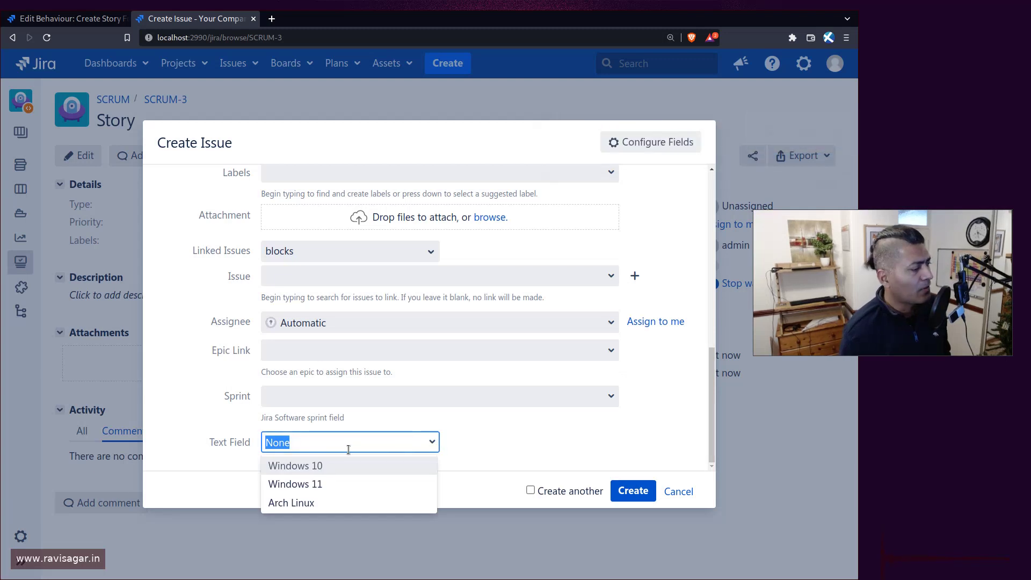
click(605, 441)
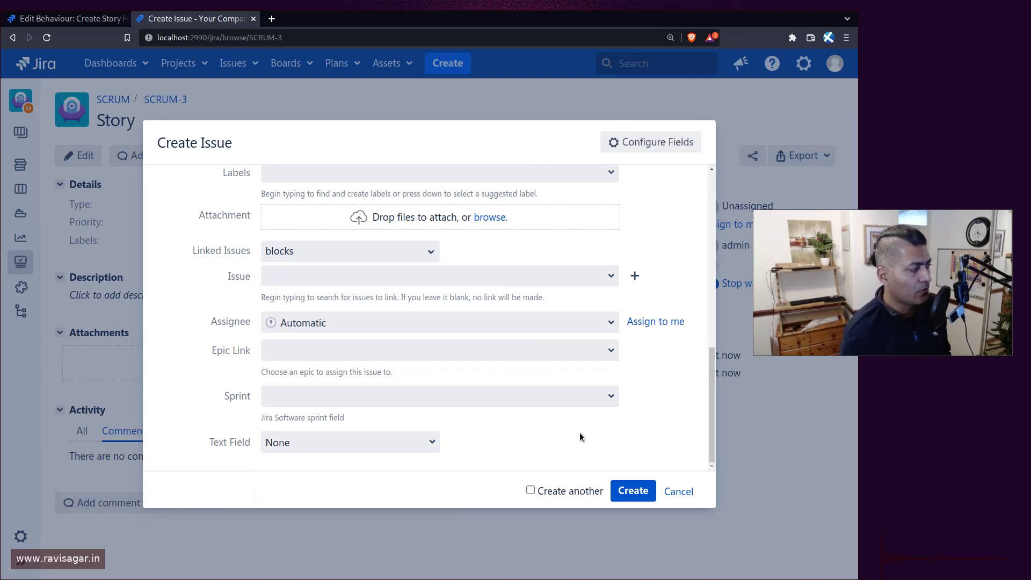
Delete the '':'None' entry from setFieldOptions and save the behaviour
key(ctrl+Tab)
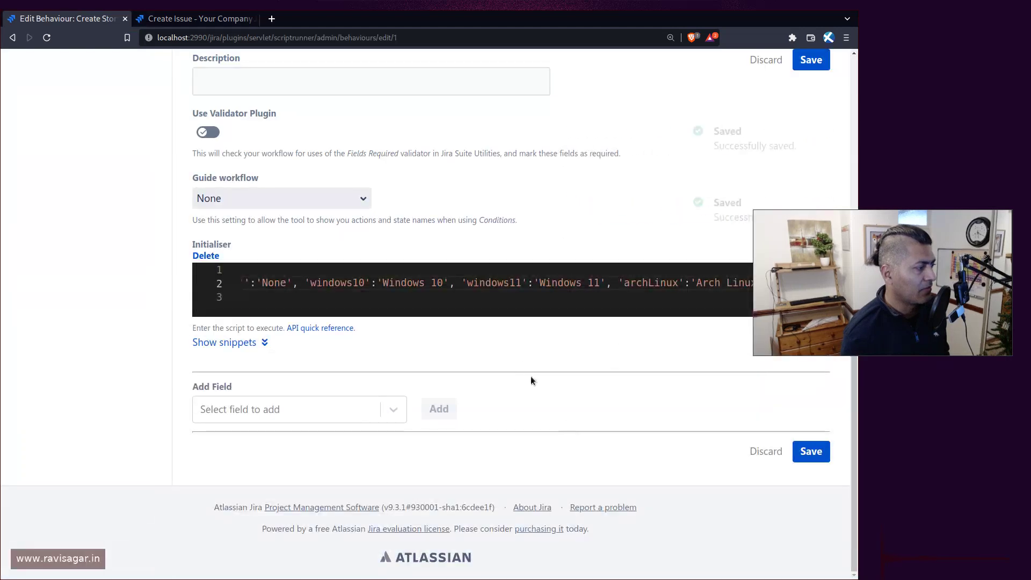
scroll(375, 283, left, 5)
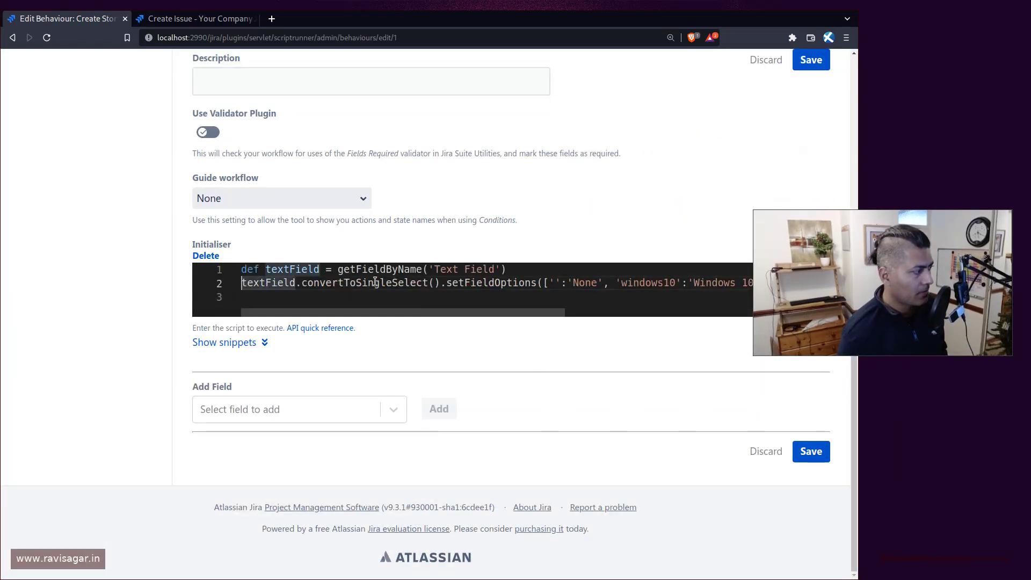
key(ctrl+shift+Right)
key(Right)
key(Right)
key(shift+Right)
key(shift+Right)
key(shift+Right)
key(shift+Right)
key(shift+Right)
key(shift+Right)
key(shift+Right)
key(shift+Right)
key(shift+Right)
key(shift+Right)
key(Delete)
key(Delete)
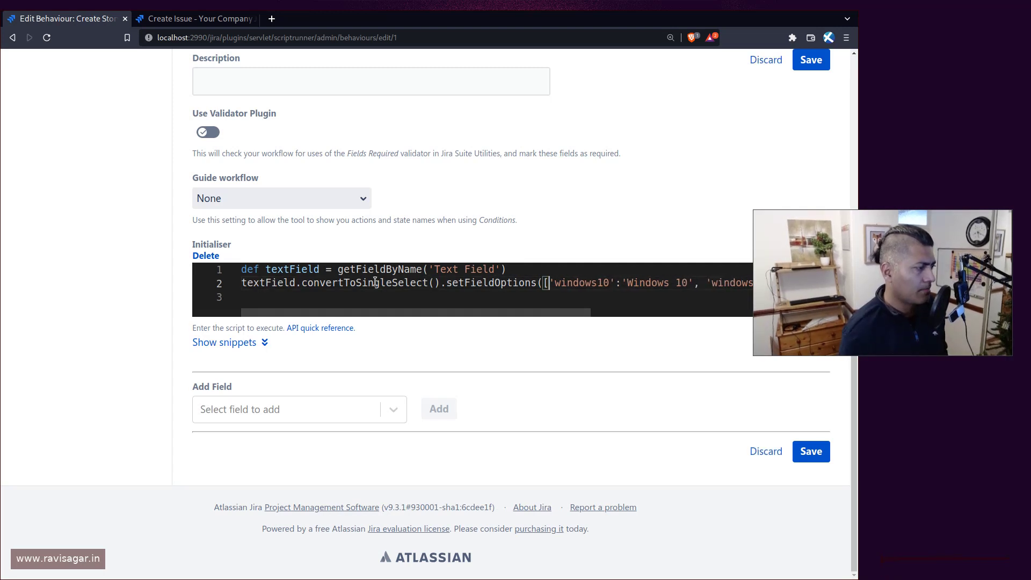
click(811, 451)
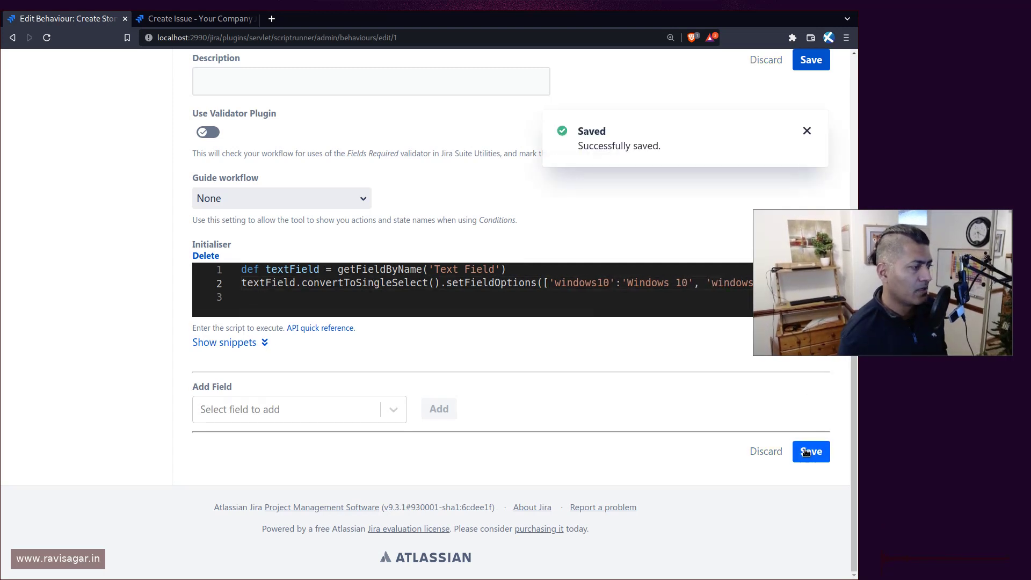
Open a fresh Create Issue form and check the Text Field's default choice
click(193, 19)
key(Escape)
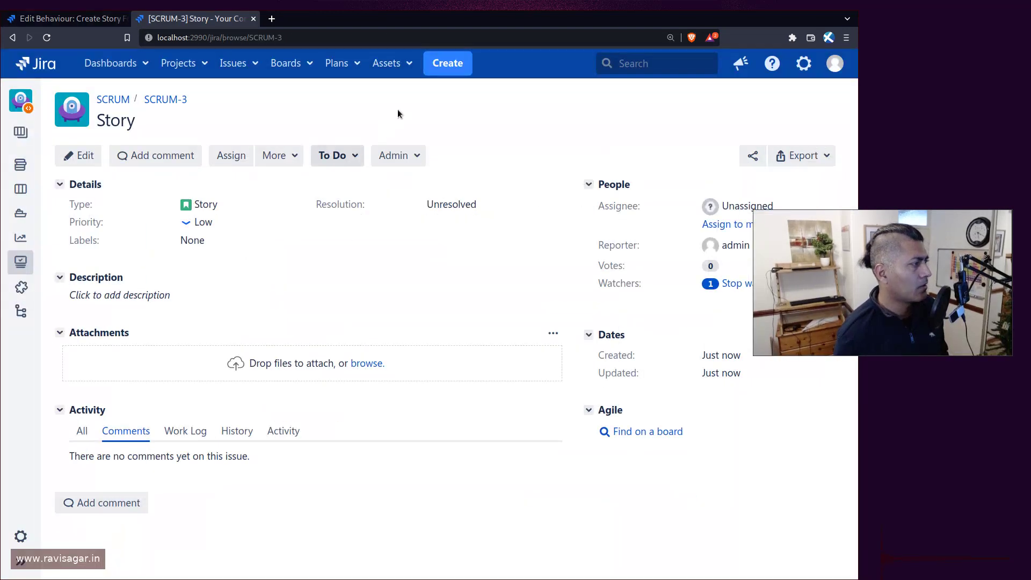
click(436, 65)
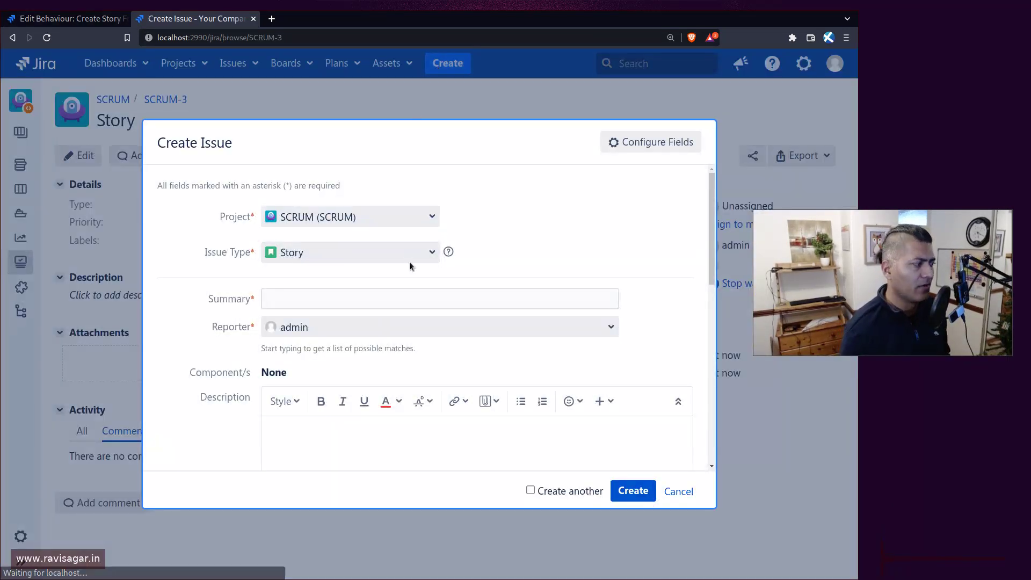
scroll(401, 330, down, 9)
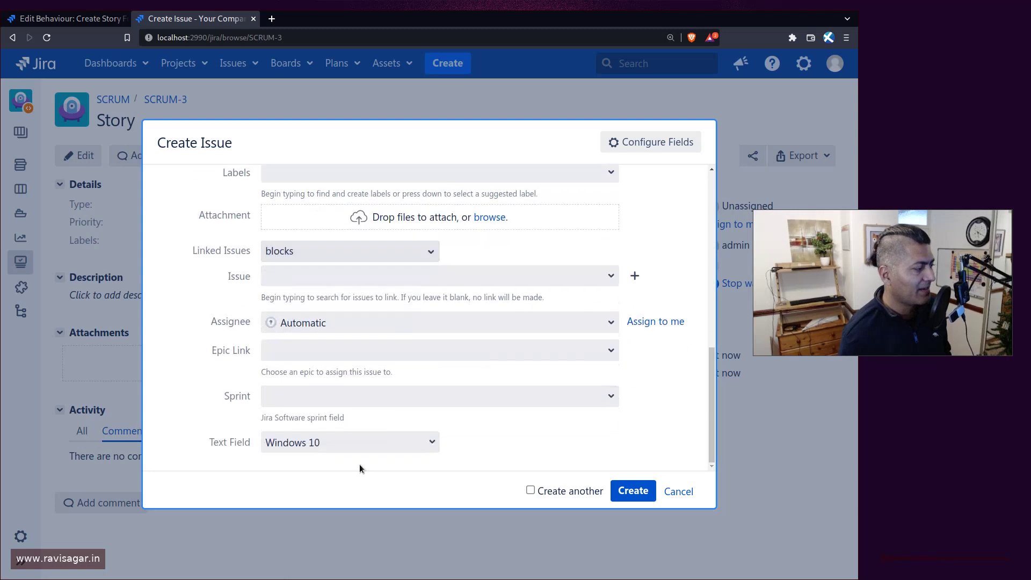
click(432, 444)
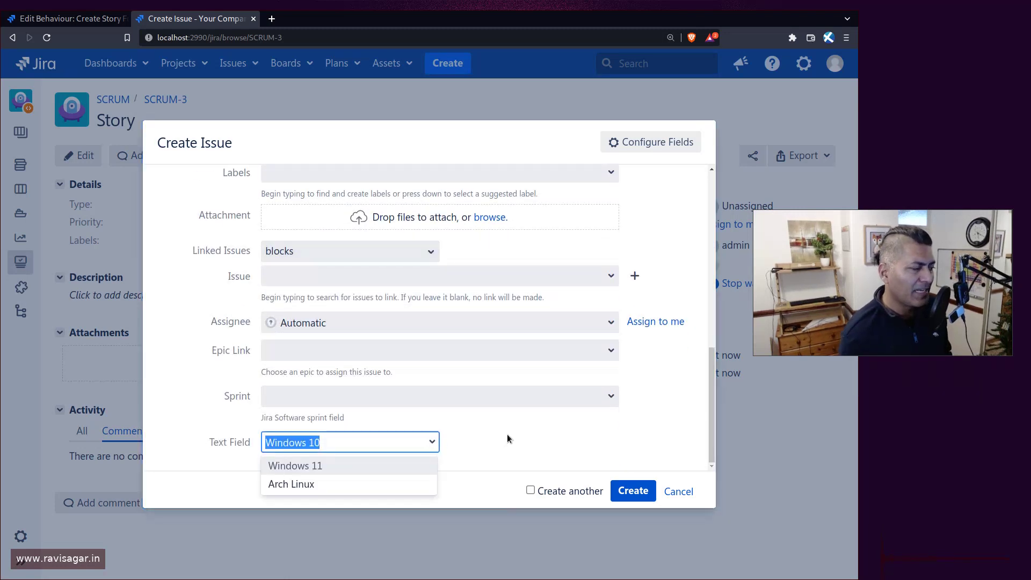
Discard the test issue, retype '':'None', at the front of setFieldOptions, and save
click(678, 491)
key(ctrl+Page_Up)
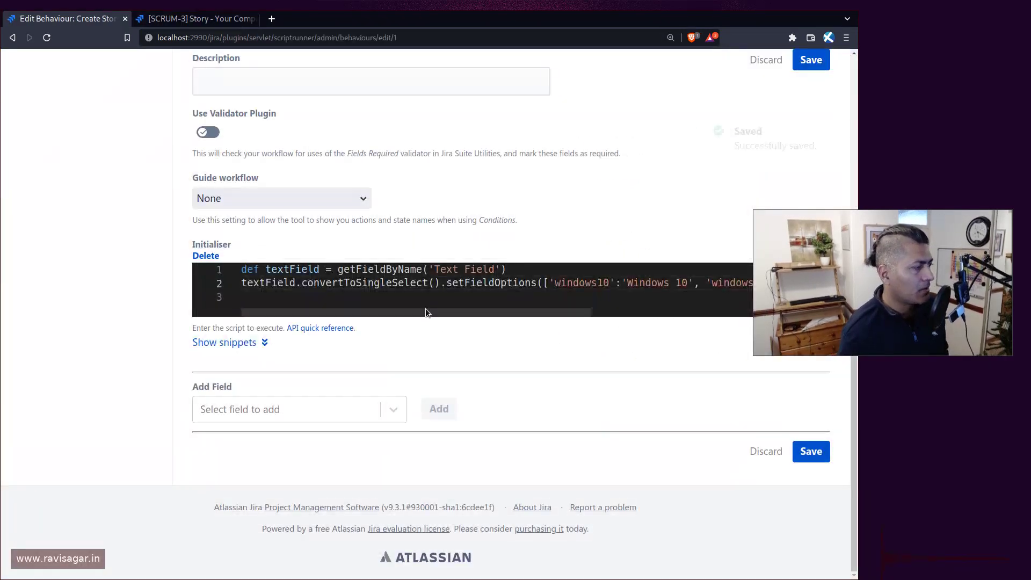
click(549, 283)
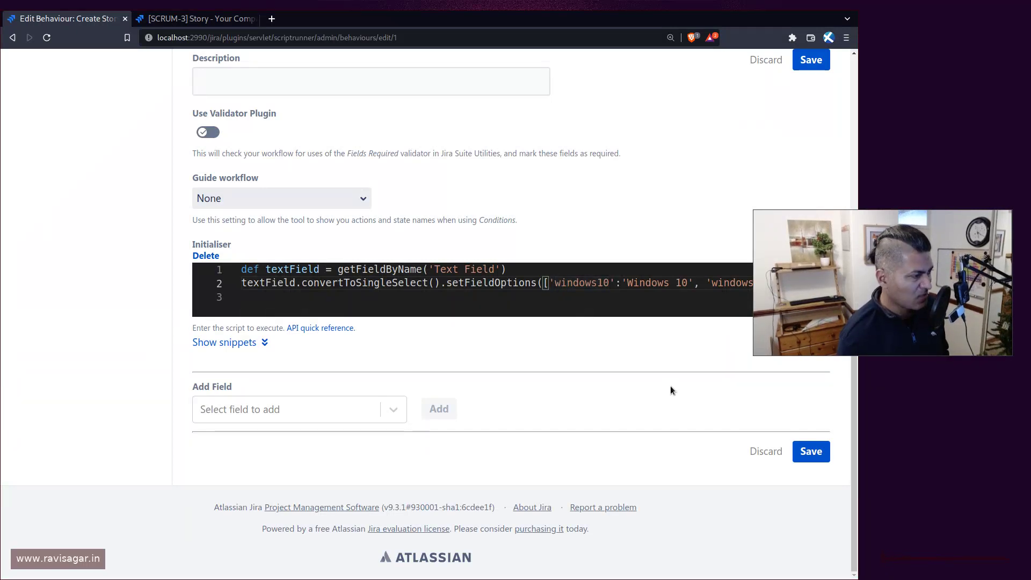
text('')
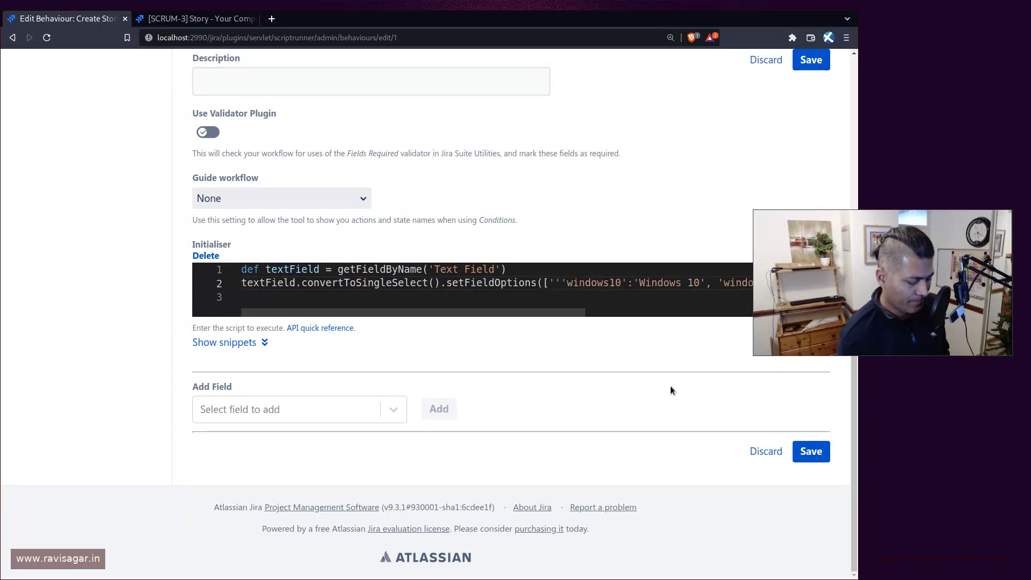
text(:'')
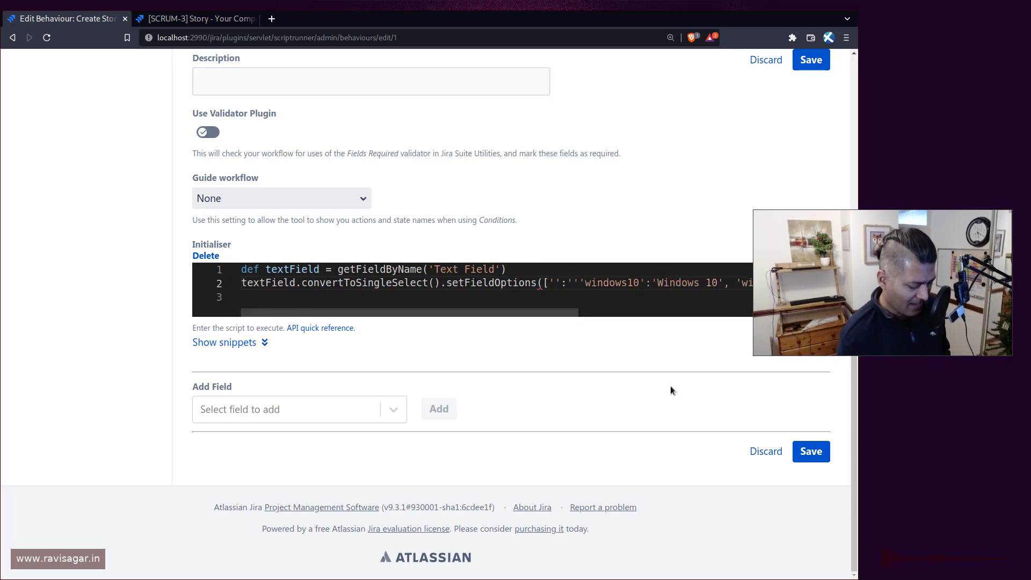
text(,)
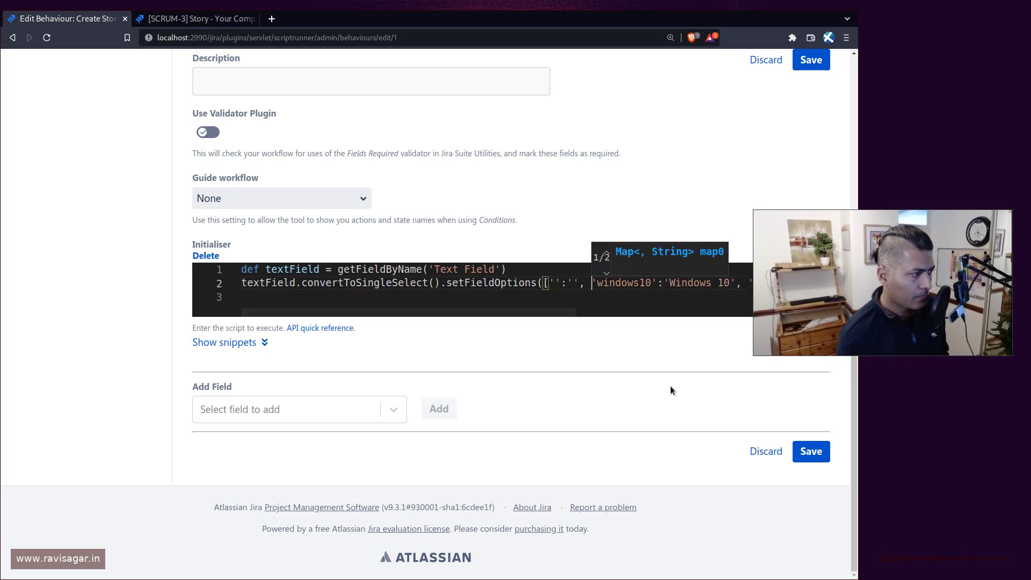
key(Left)
key(Left)
text(None)
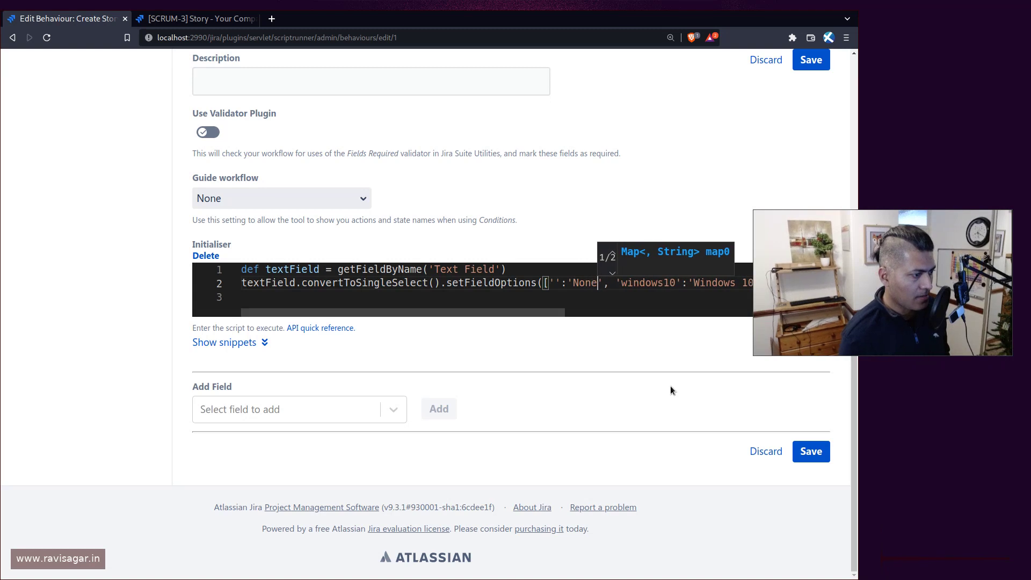
click(811, 451)
key(ctrl+Tab)
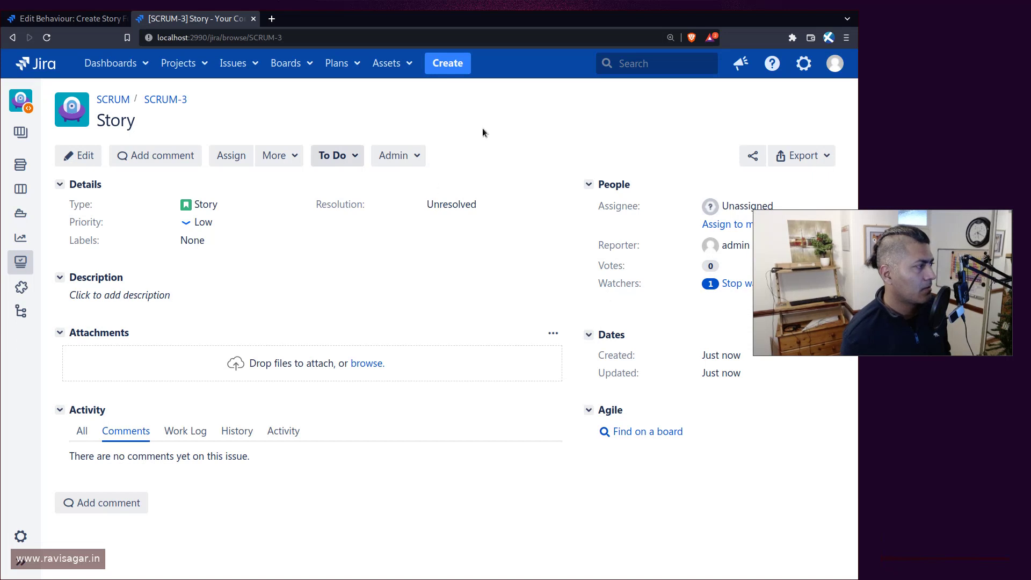
Create story 'sss' with Text Field left at None, then open SCRUM-4
click(449, 63)
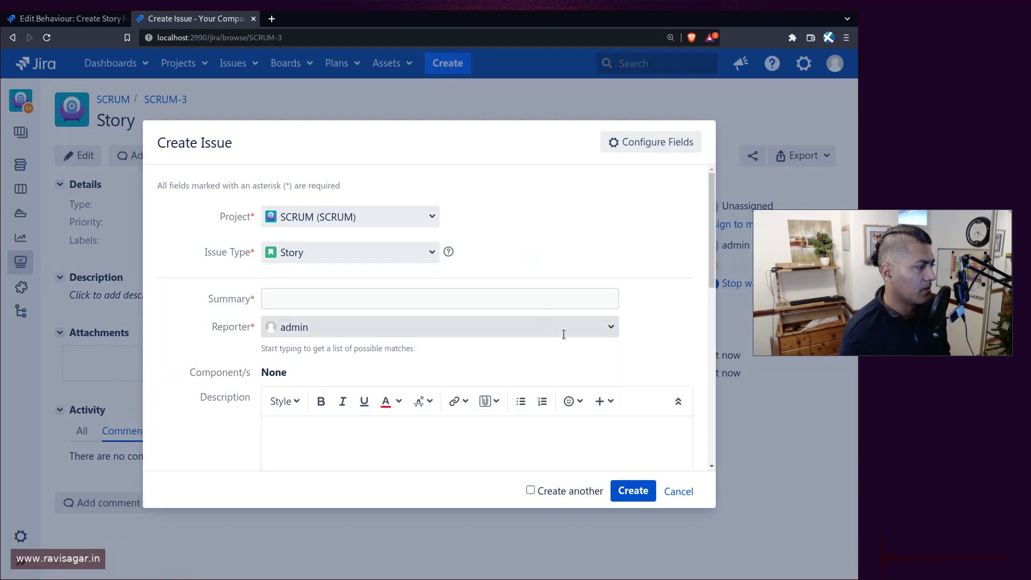
click(530, 295)
text(ss)
scroll(530, 296, down, 10)
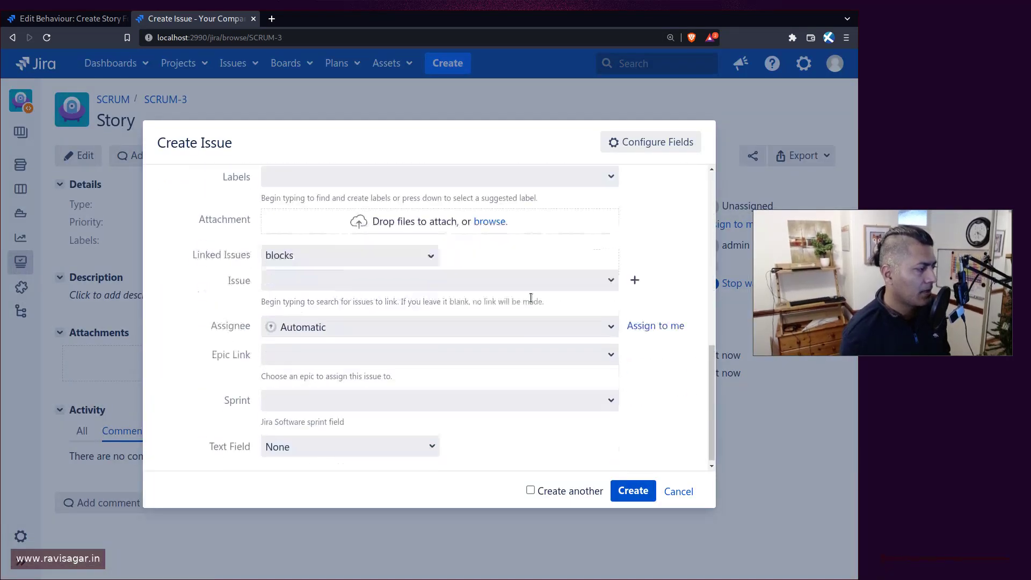
click(430, 443)
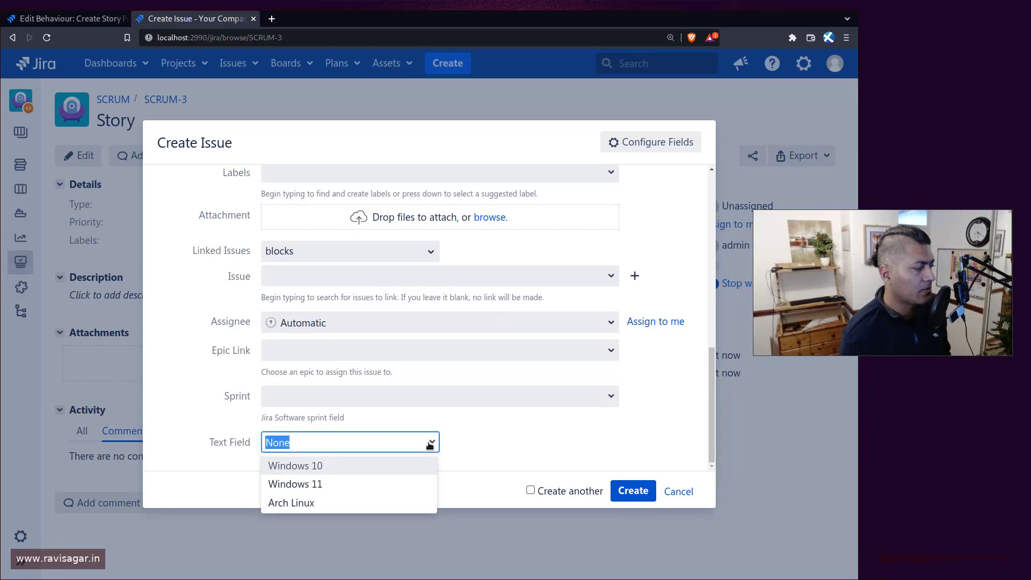
click(429, 444)
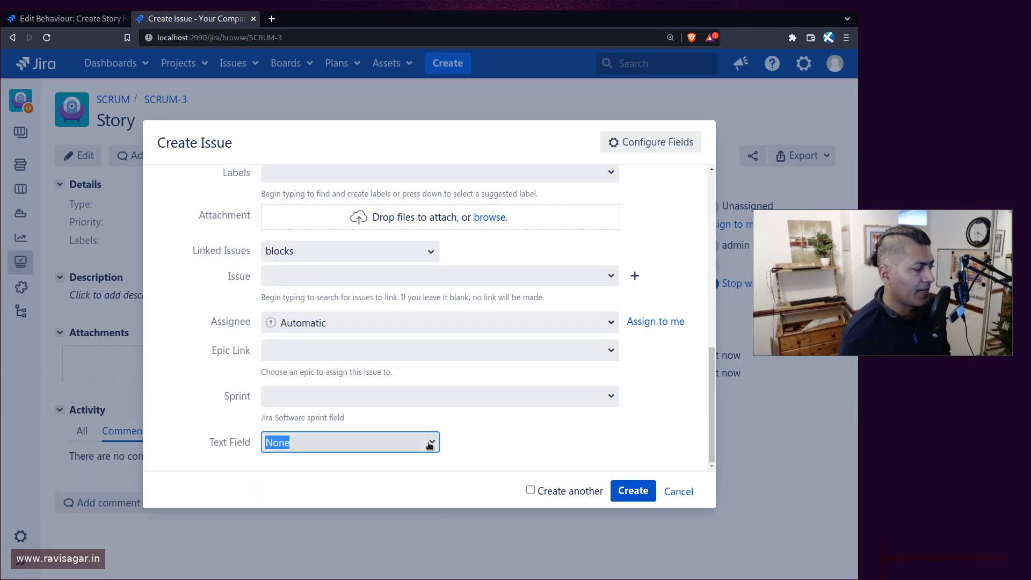
click(633, 490)
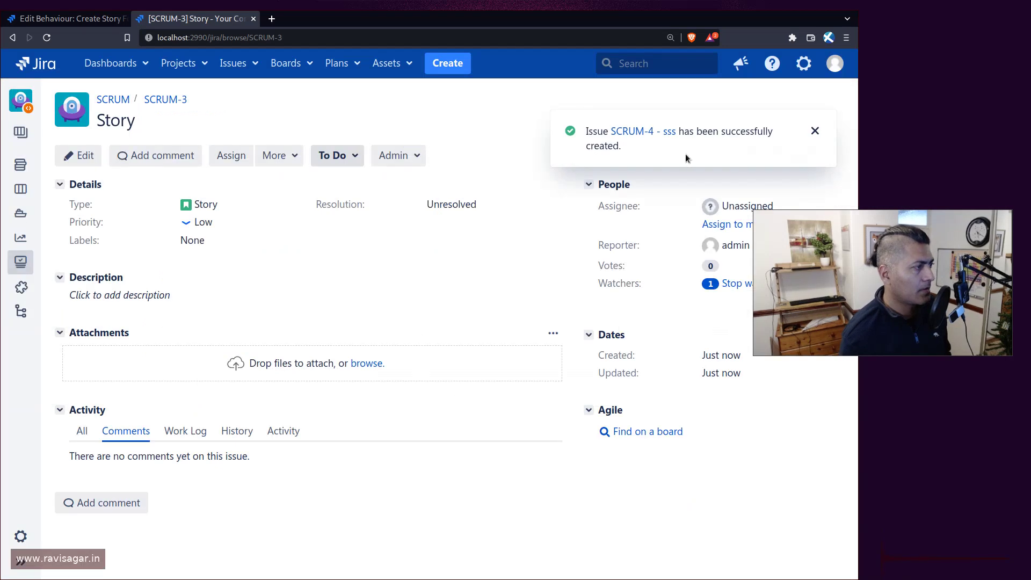
click(653, 133)
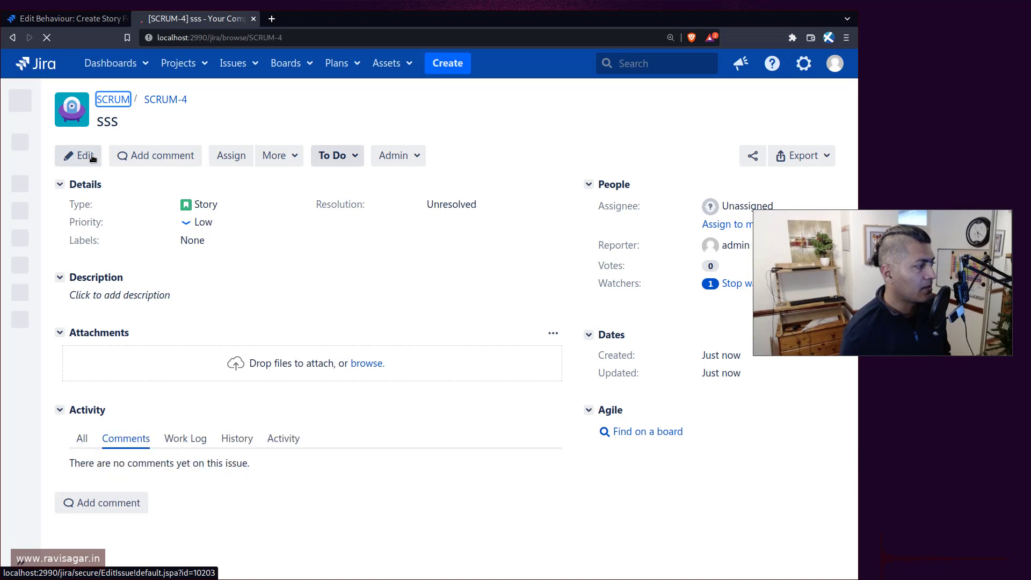
Set SCRUM-4's Text Field to Windows 10 and save the issue
click(91, 157)
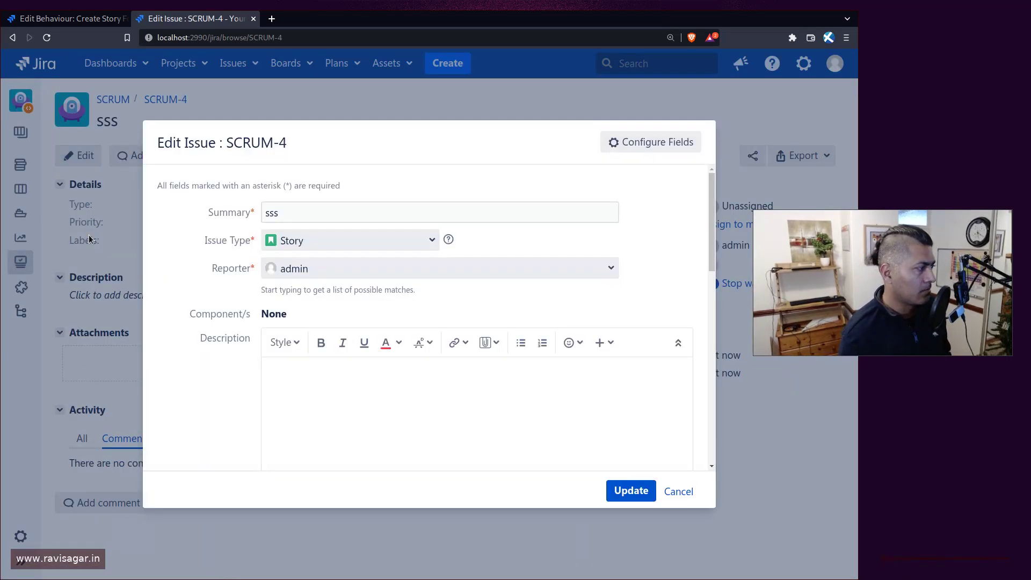
scroll(242, 346, down, 10)
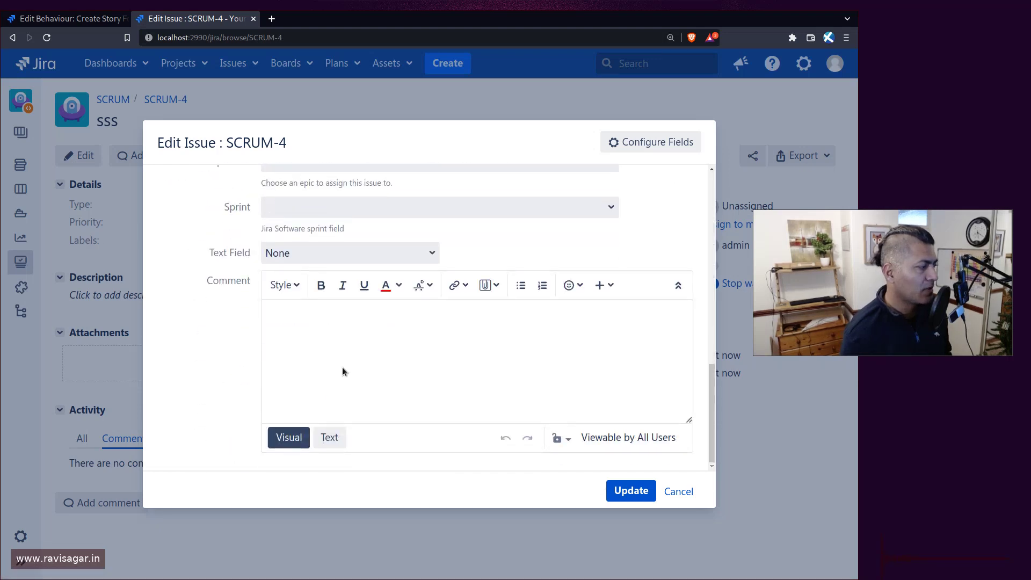
click(349, 253)
click(301, 274)
click(631, 490)
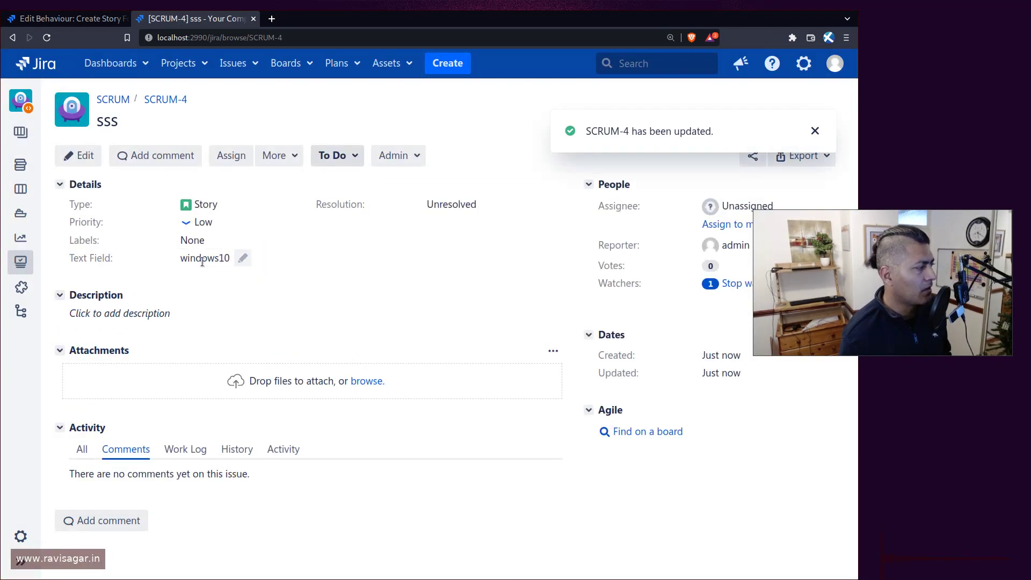
Change SCRUM-4's Text Field back to None and save, clearing the field
click(242, 258)
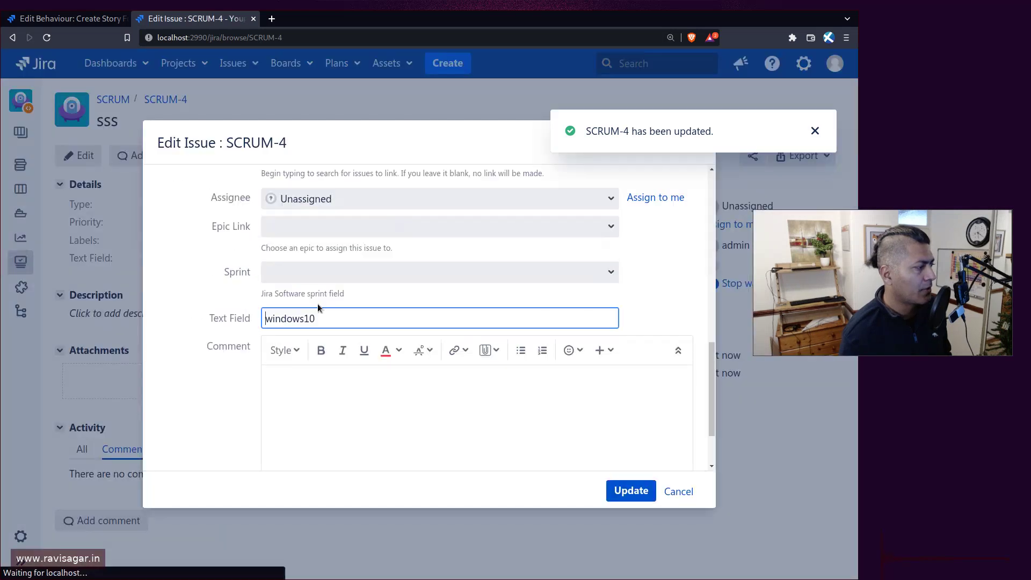
click(437, 254)
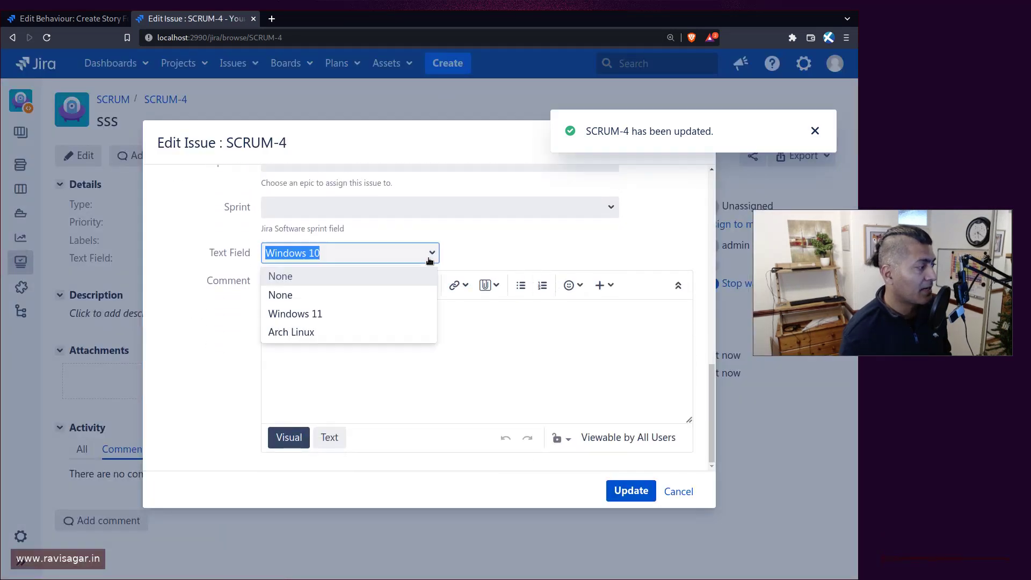
click(364, 295)
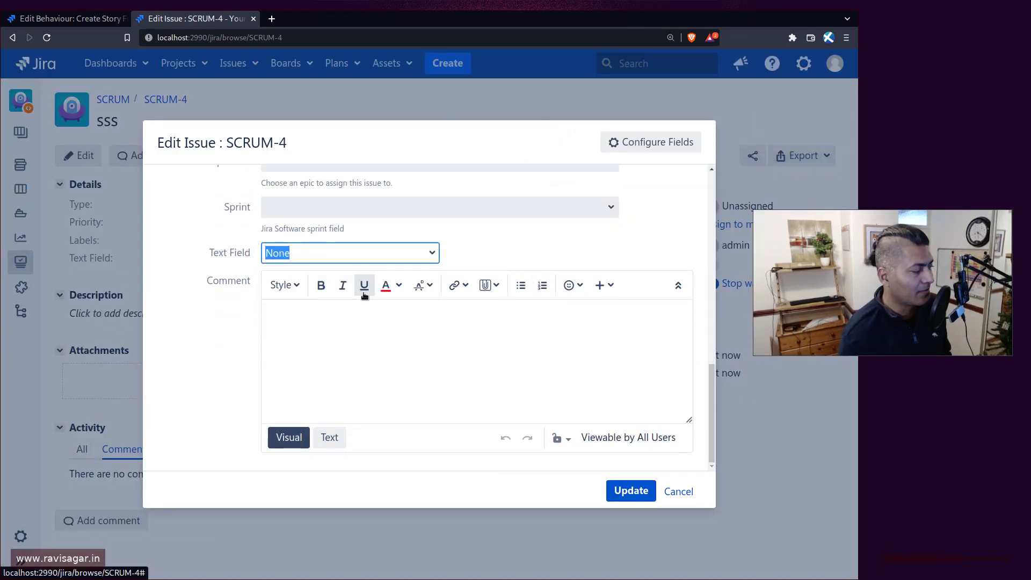
click(635, 492)
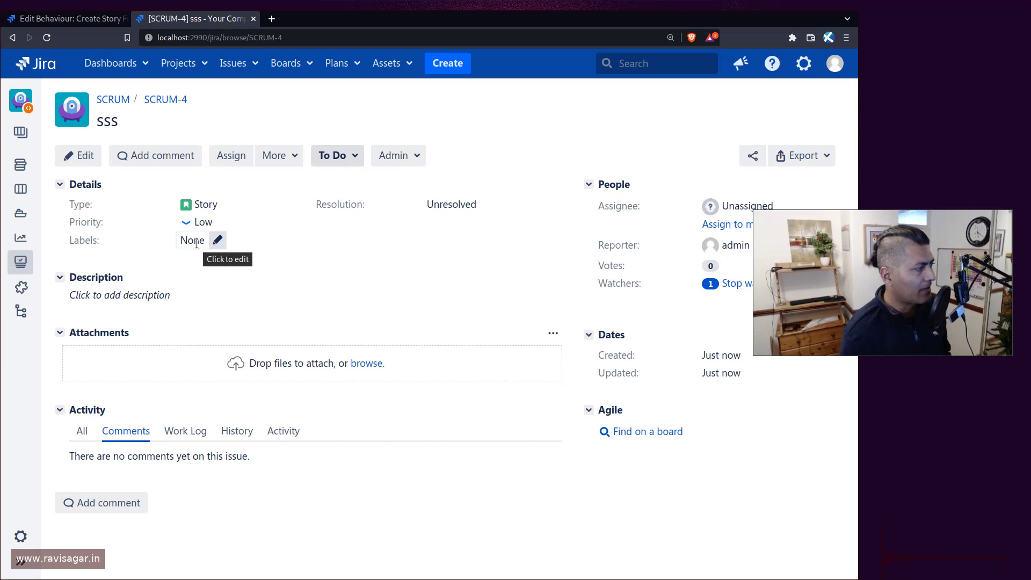
Return to the Create Story Form behaviour editor tab to review the Initialiser script
key(ctrl+shift+Tab)
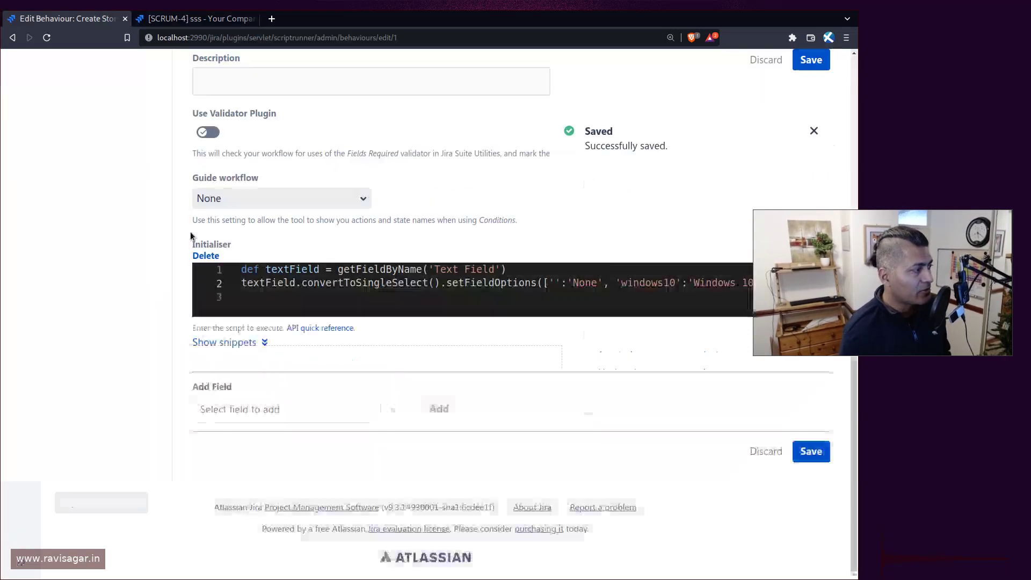